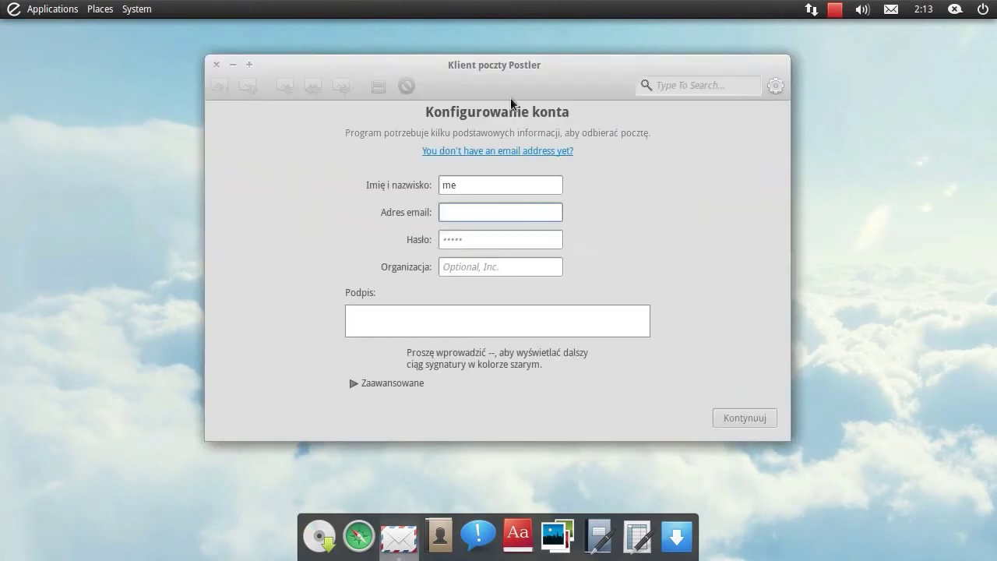
View the About information of the Postler mail client and close the client.
left_click(777, 86)
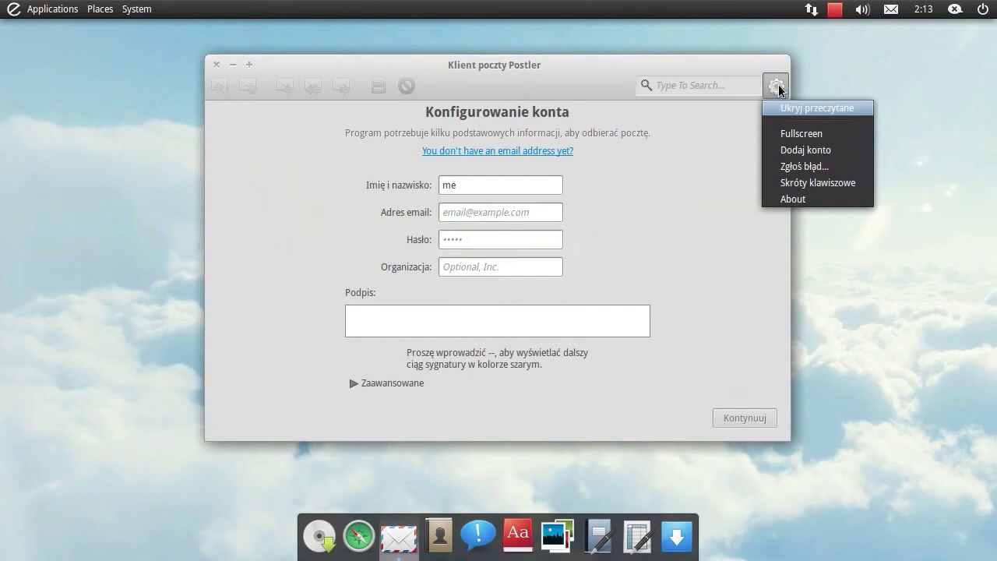
left_click(802, 199)
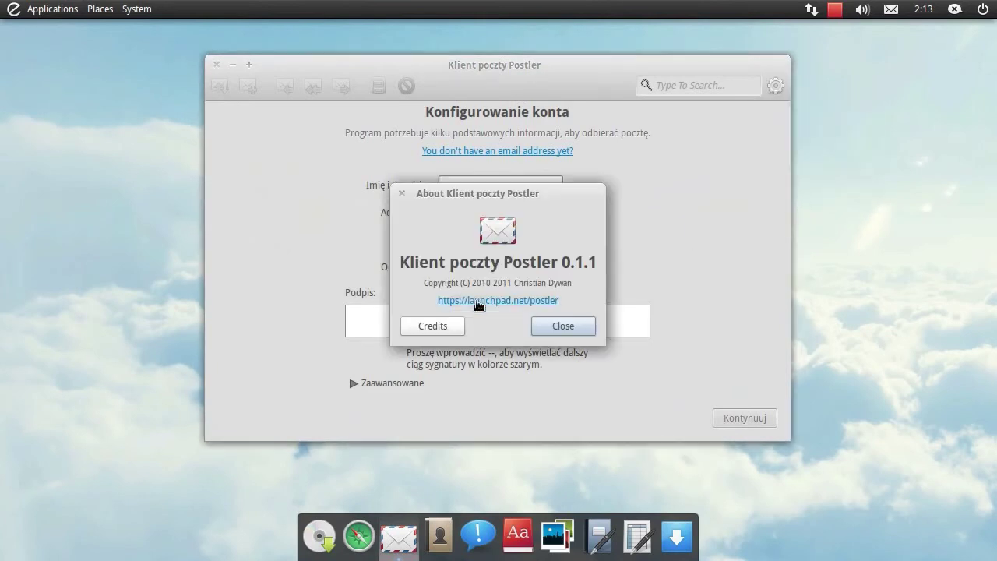
left_click(571, 328)
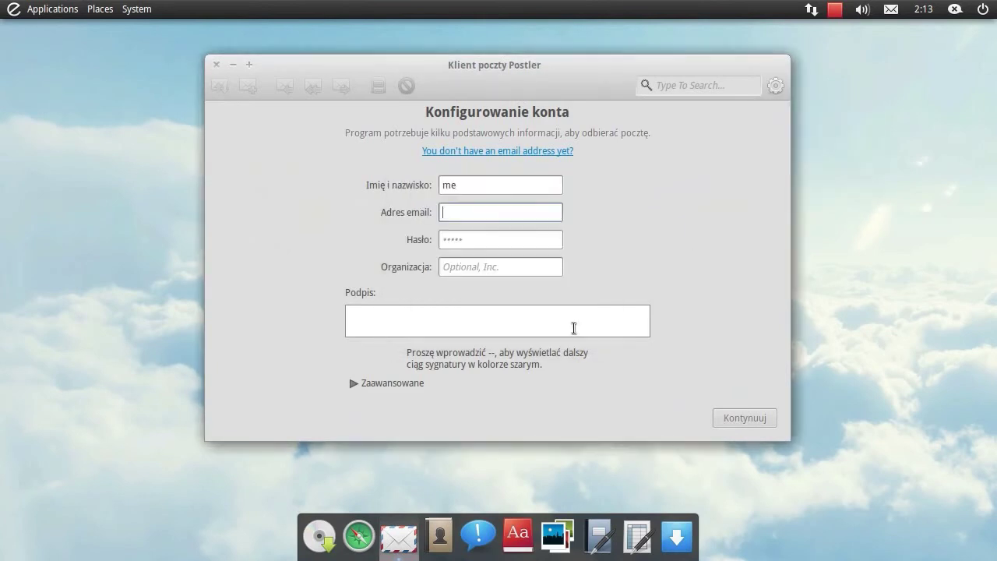
left_click(217, 65)
Look through the installed application categories, including Office and Sound & Video.
left_click(52, 8)
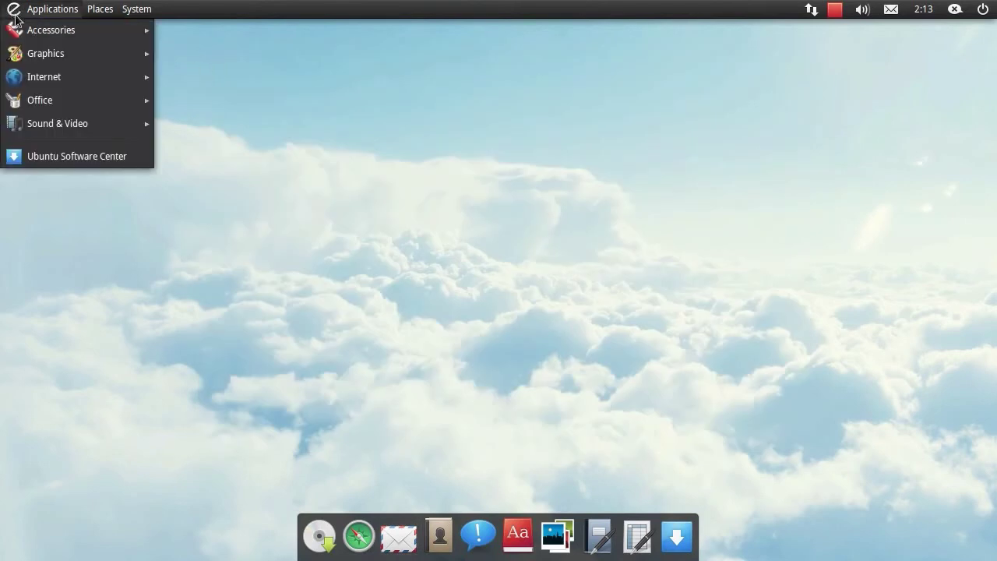
mouse_move(46, 87)
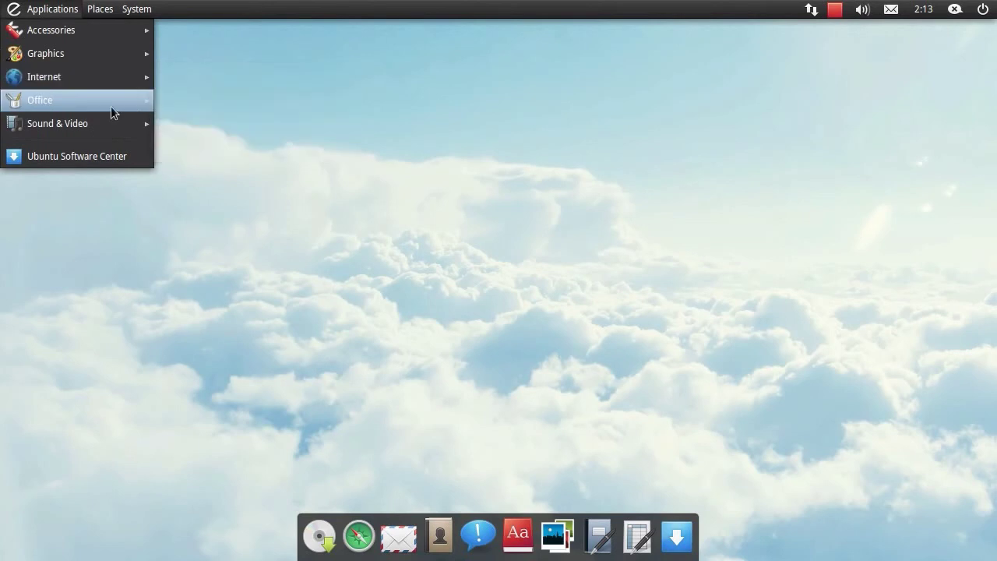
mouse_move(101, 111)
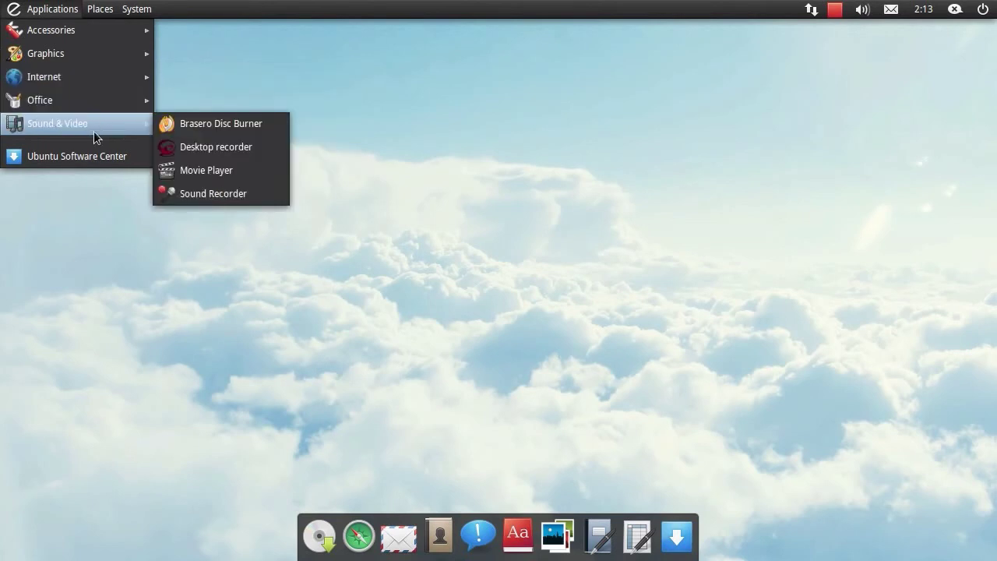
Open the Home Folder and set its icon zoom to about the middle of the range.
mouse_move(96, 12)
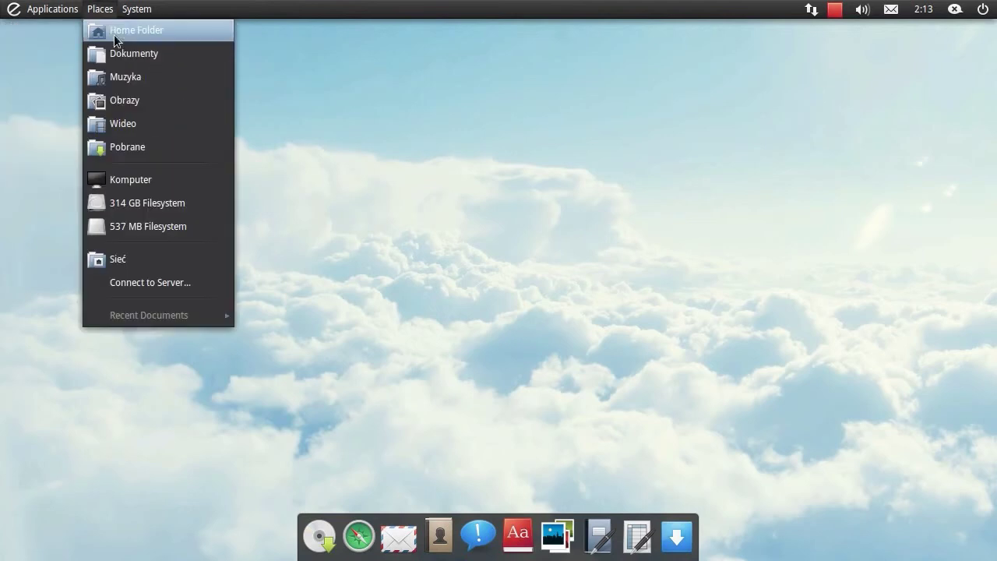
left_click(115, 36)
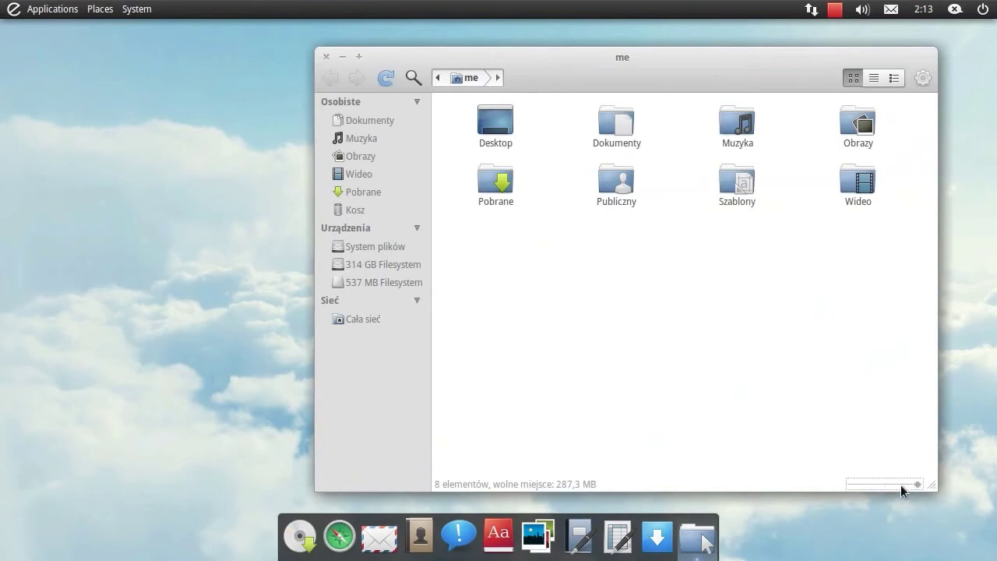
scroll(901, 485, "up", 2)
scroll(896, 484, "down", 3)
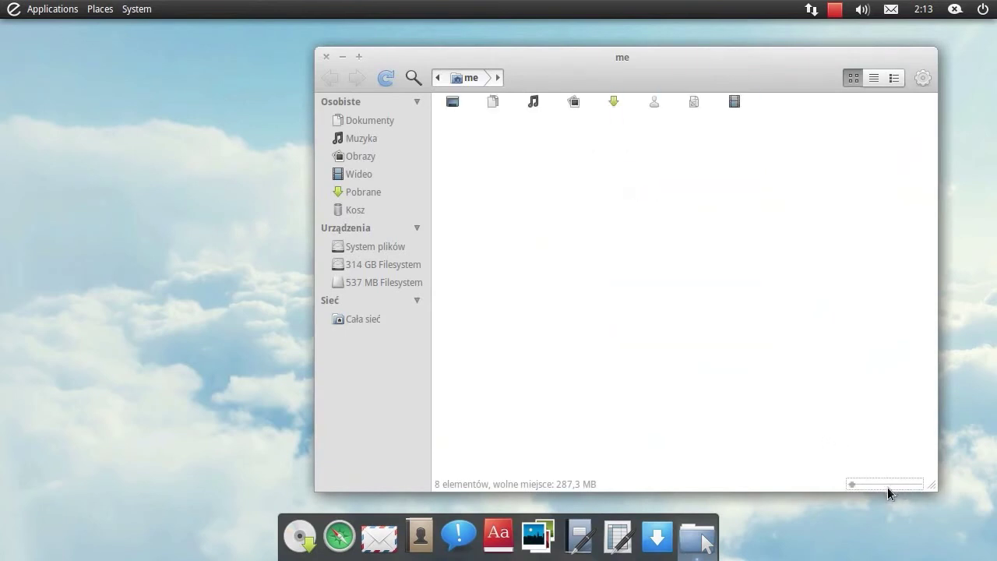
scroll(888, 487, "up", 3)
left_click_drag(917, 484, 889, 486)
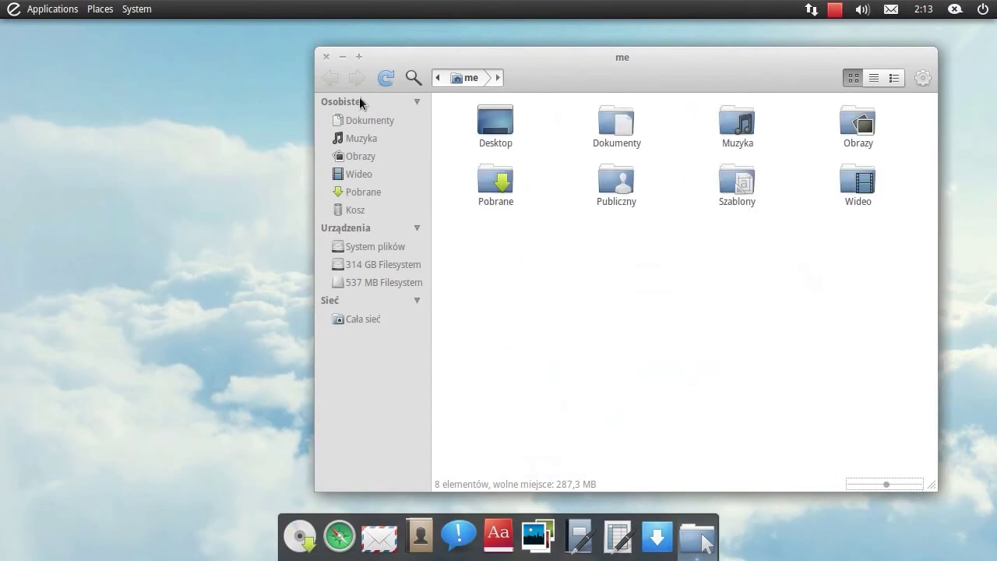
Try the compact view for the home folder's contents and return to the icon view.
left_click(892, 80)
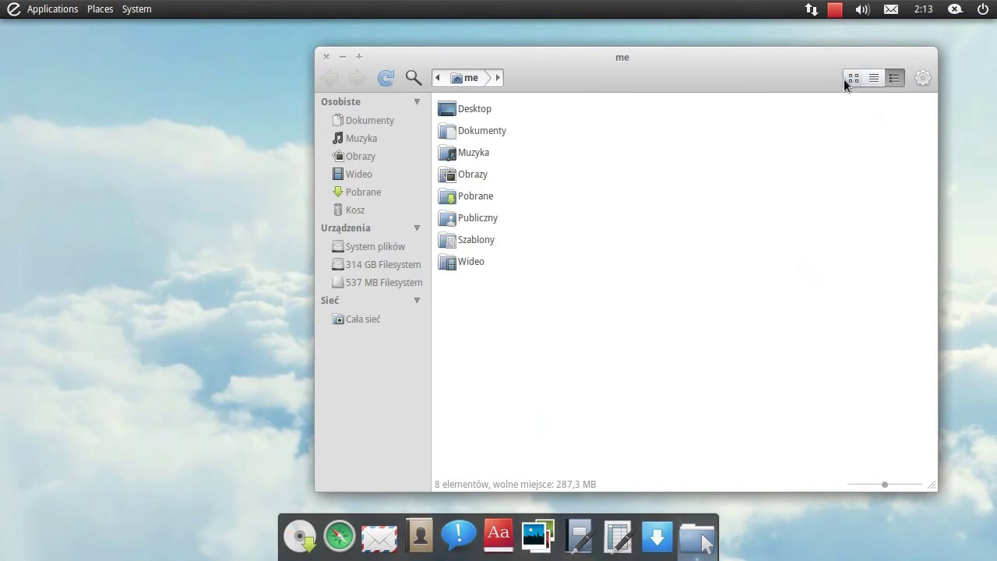
left_click(848, 77)
View the About information of the file manager and close the home folder window.
left_click(917, 80)
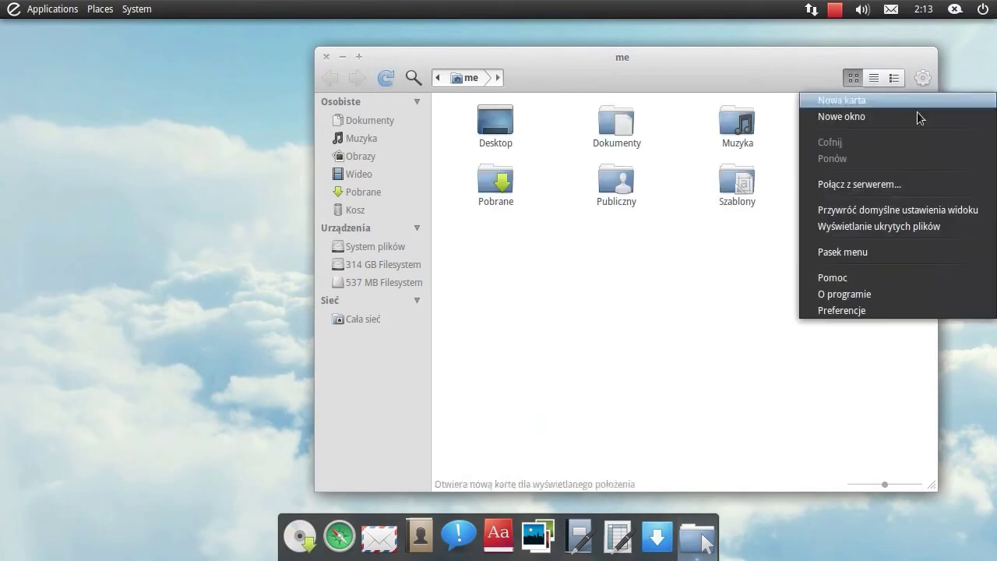
left_click(880, 296)
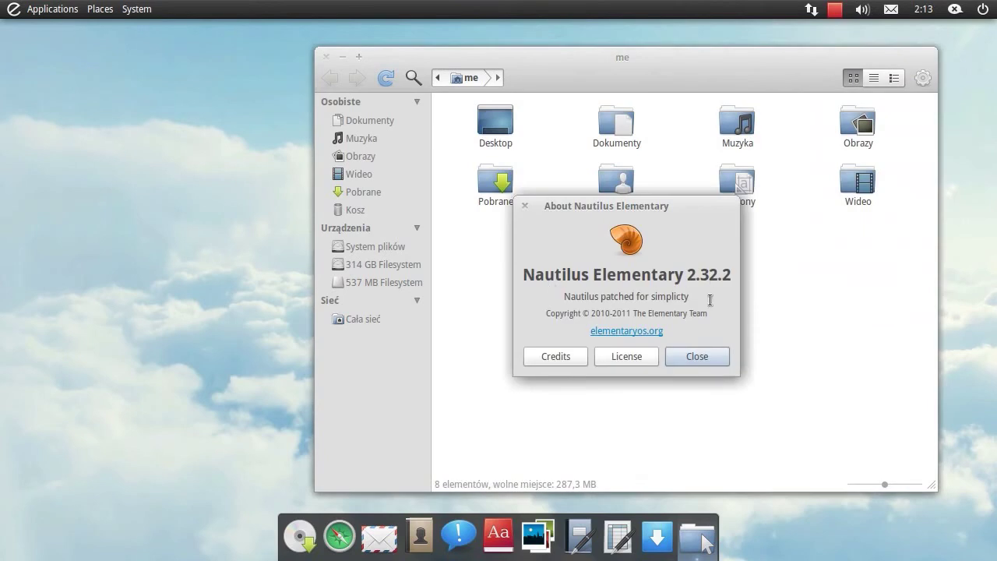
left_click(679, 357)
left_click(327, 57)
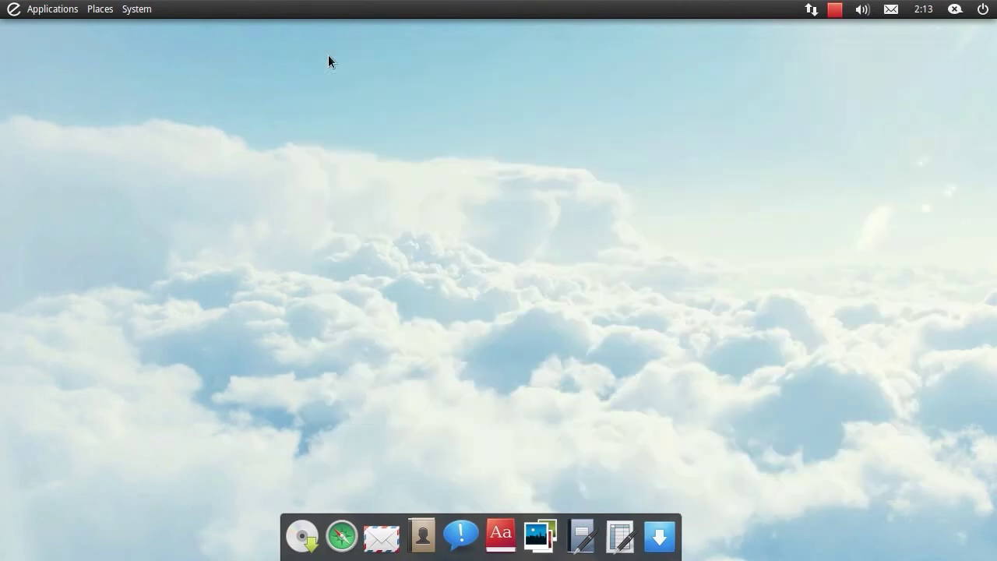
Check which context options the desktop panel and its applications launcher offer.
right_click(367, 7)
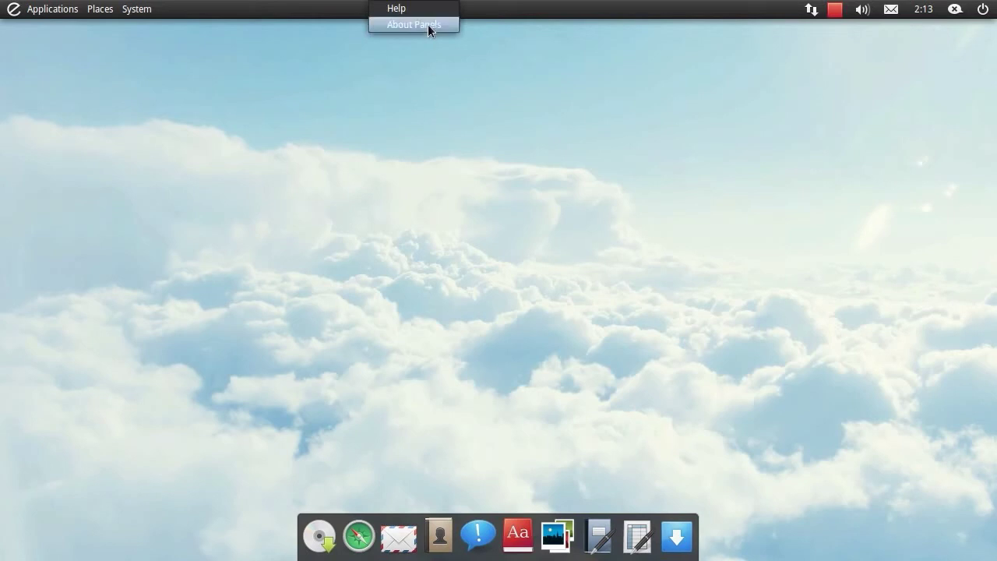
left_click(445, 56)
right_click(28, 6)
left_click(74, 53)
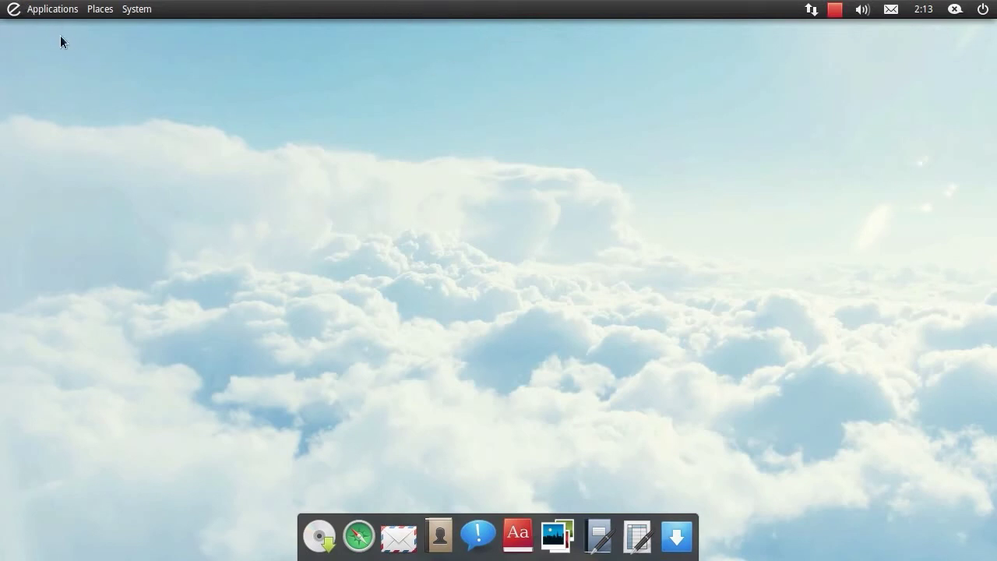
Open a Terminal and launch the Configuration Editor with the command gconf-editor.
left_click(13, 7)
mouse_move(38, 31)
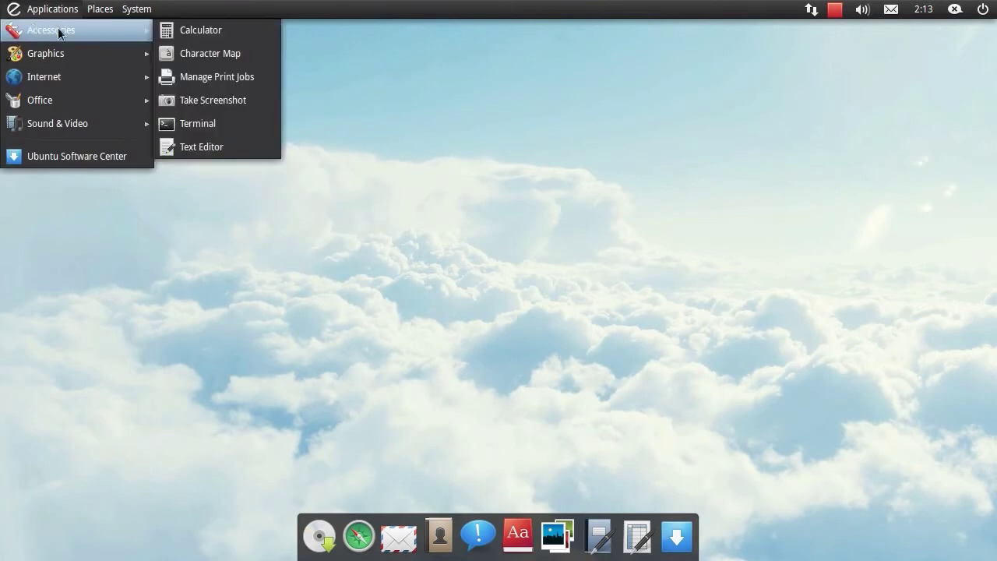
left_click(226, 122)
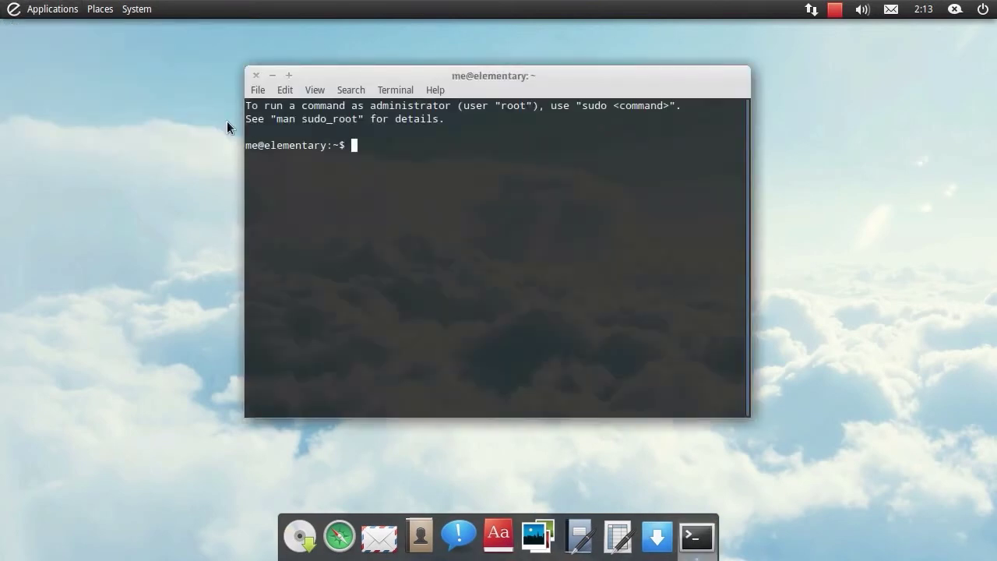
type("gconf-editor")
key("Return")
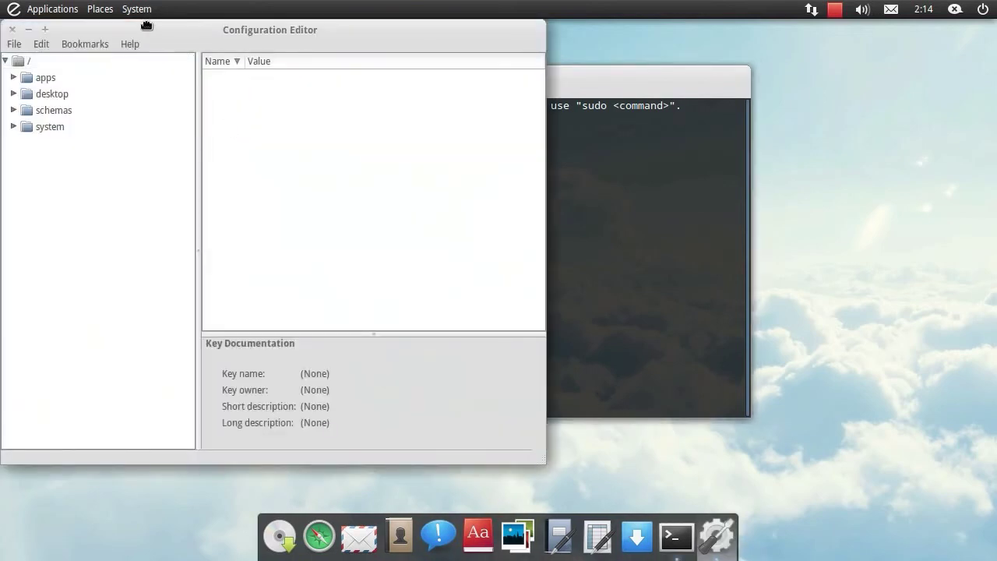
Disable the locked_down key under /apps/panel/global in the Configuration Editor.
left_click_drag(145, 28, 168, 33)
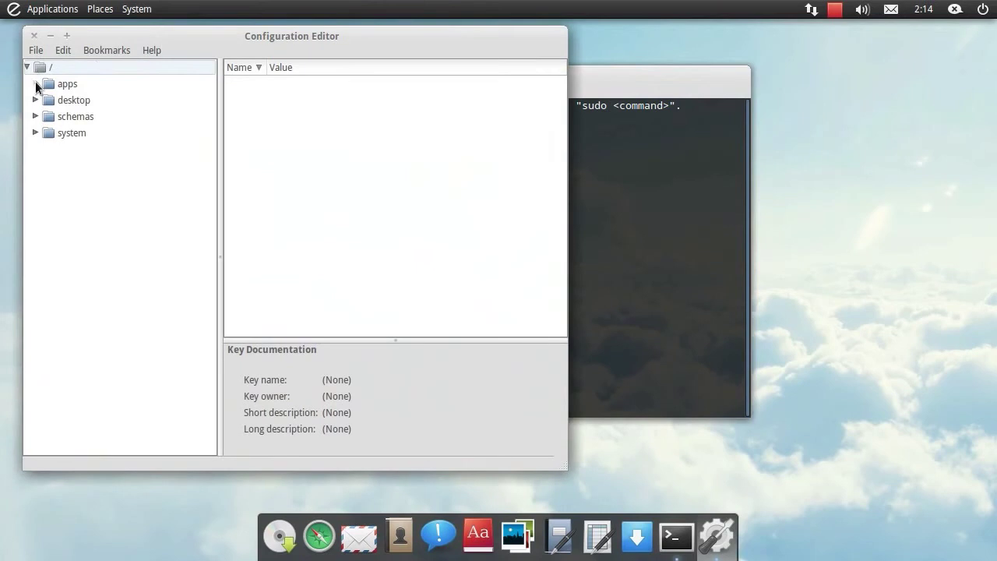
left_click(35, 83)
scroll(147, 194, "down", 5)
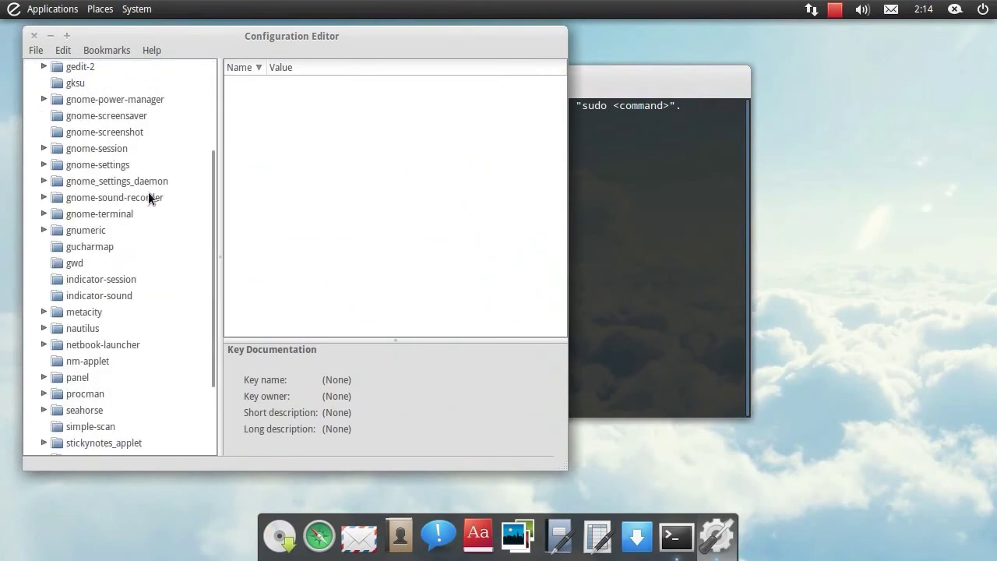
left_click(44, 378)
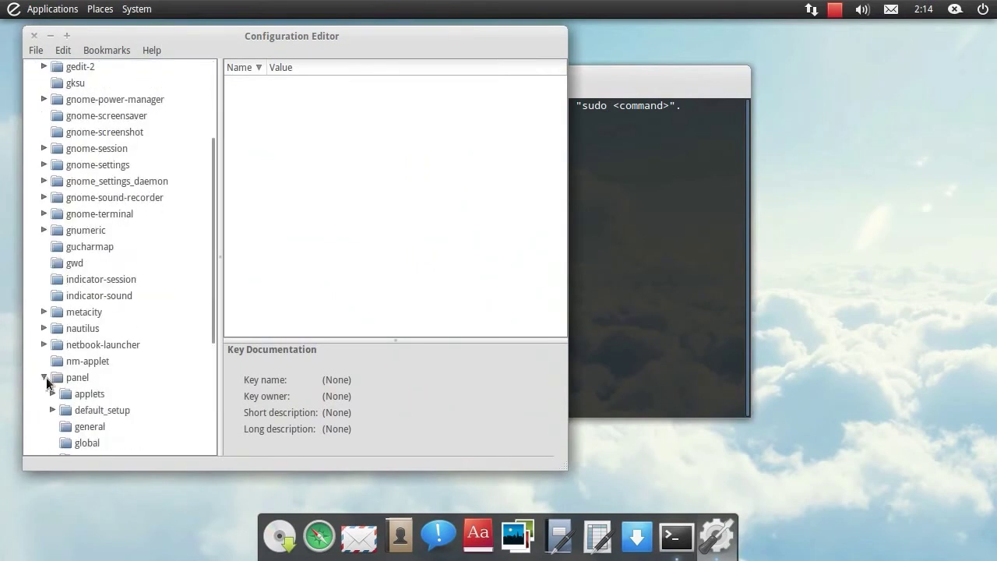
scroll(49, 379, "down", 2)
scroll(53, 380, "down", 1)
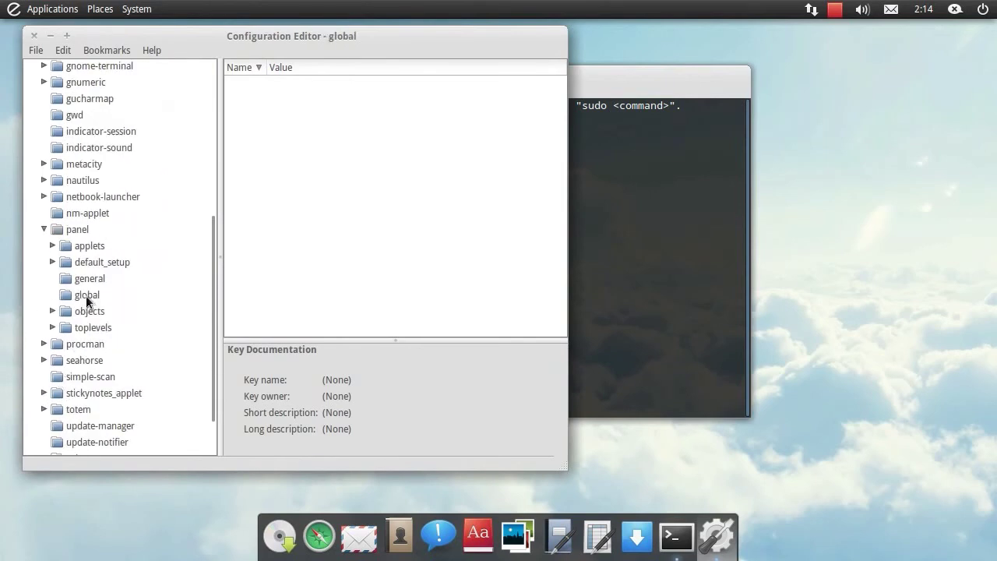
left_click(86, 295)
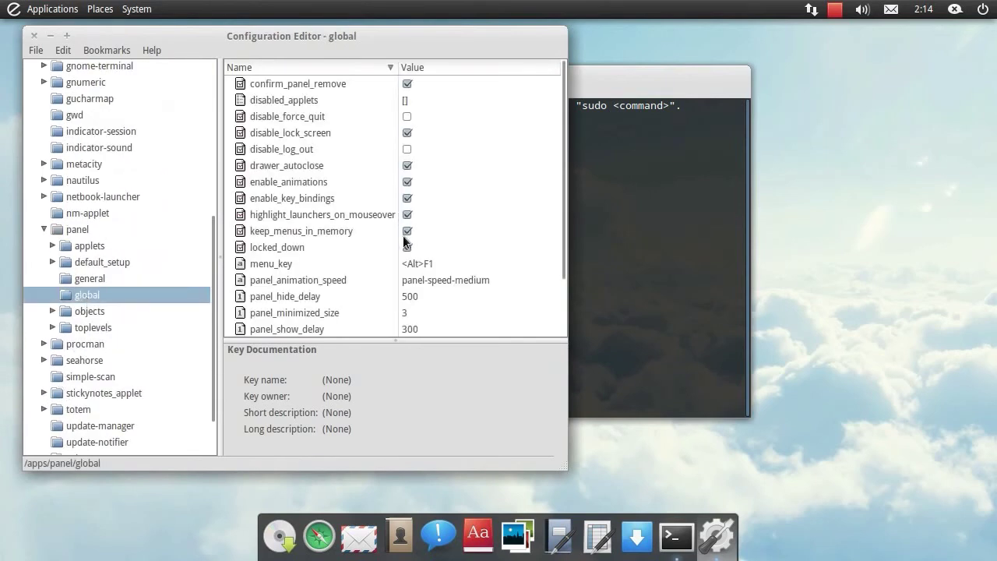
left_click(406, 247)
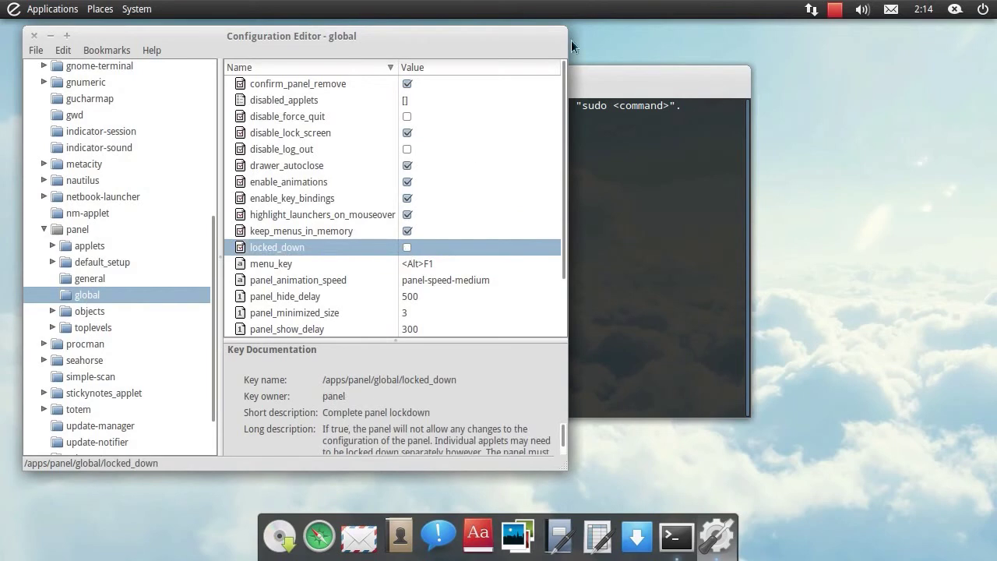
Compare the panel's context options with locked_down off and on, leaving it off, and quit the Configuration Editor.
right_click(637, 8)
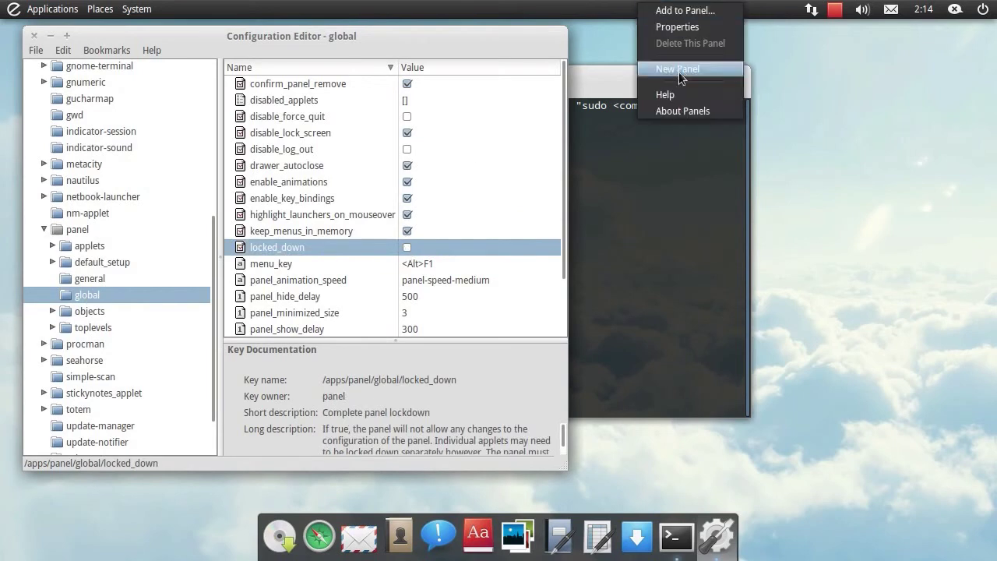
left_click(782, 79)
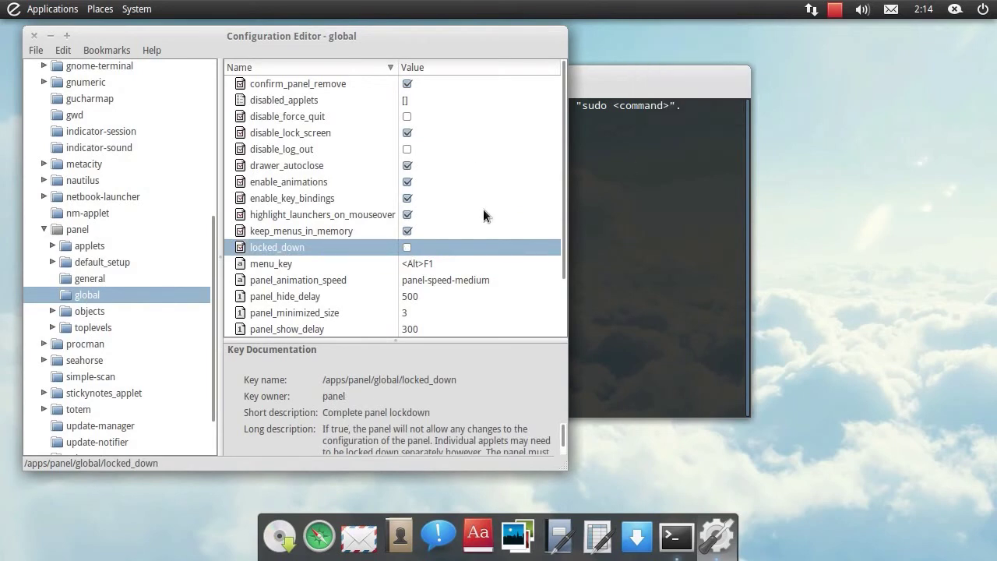
right_click(645, 7)
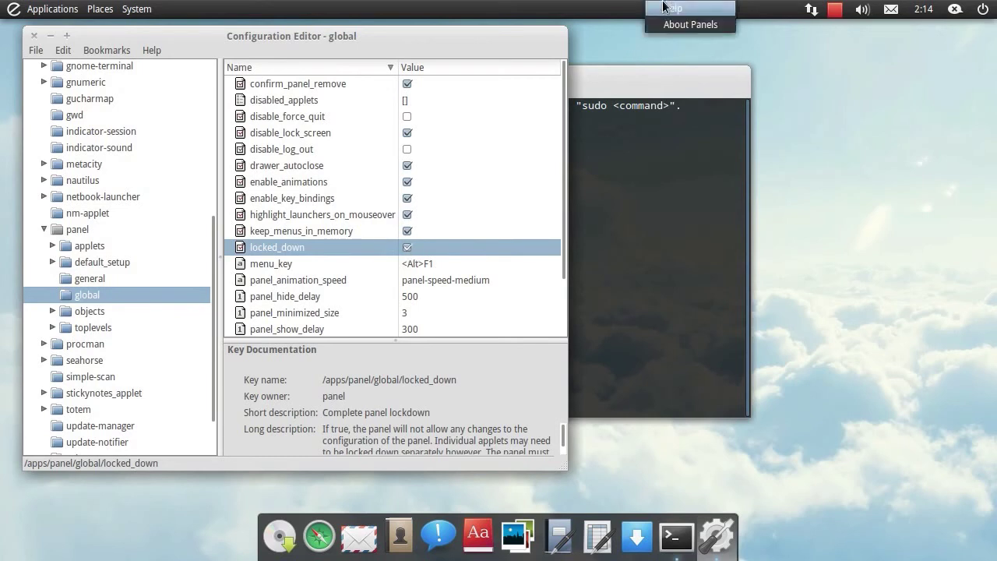
left_click(630, 44)
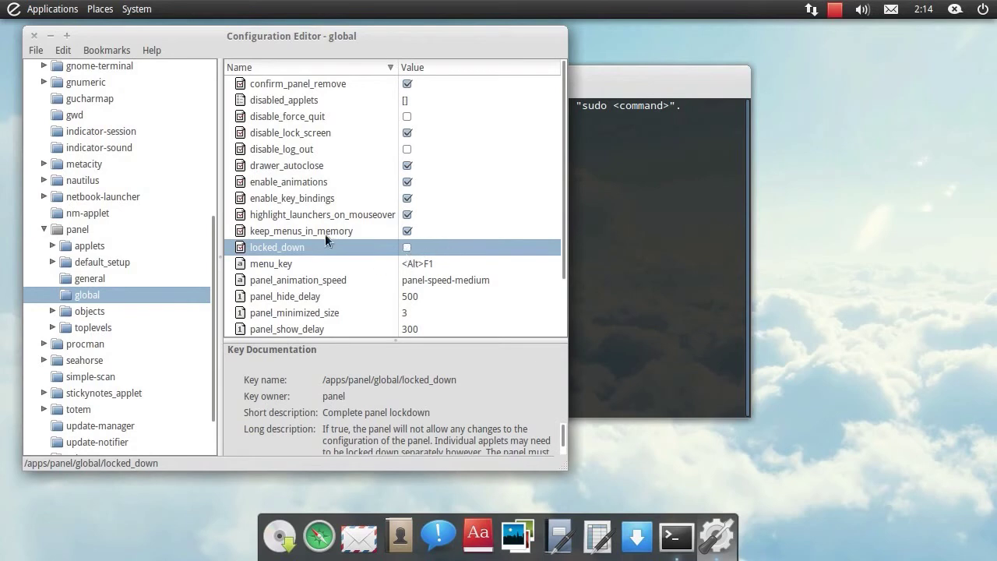
left_click(35, 51)
left_click(53, 141)
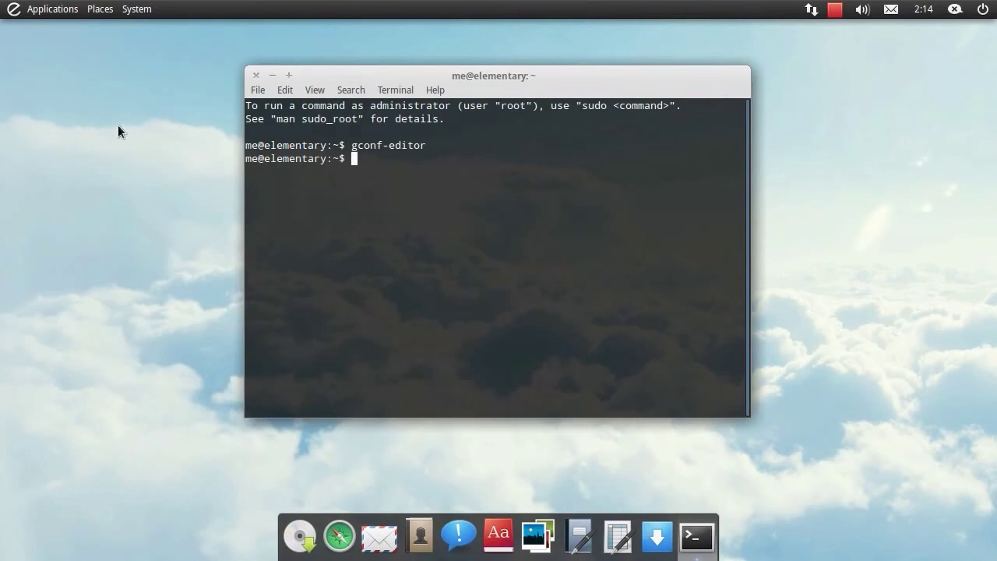
Open the desktop panel's properties and set its size to 33 pixels.
right_click(390, 4)
left_click(420, 26)
left_click(529, 251)
left_click_drag(529, 251, 529, 252)
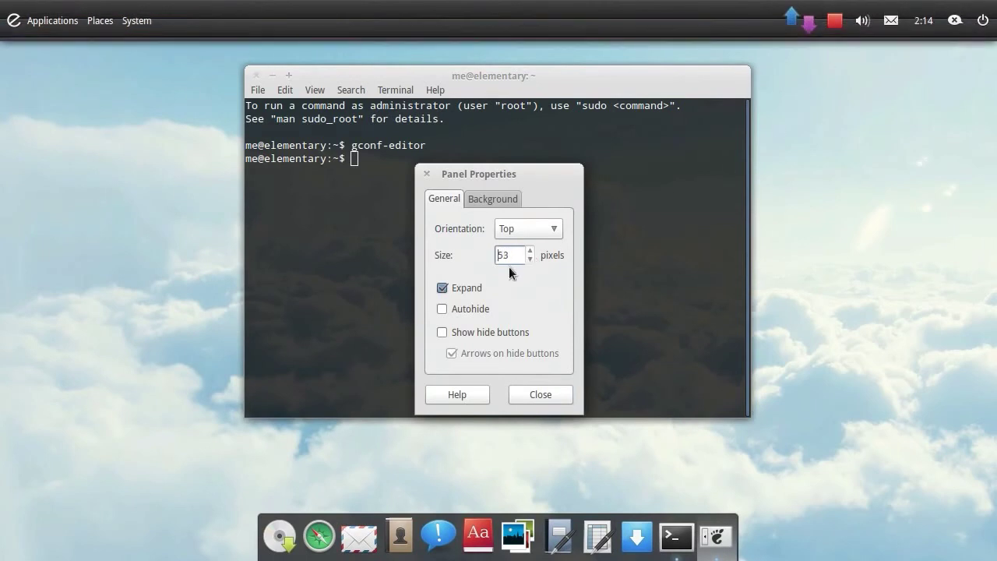
left_click_drag(529, 259, 529, 259)
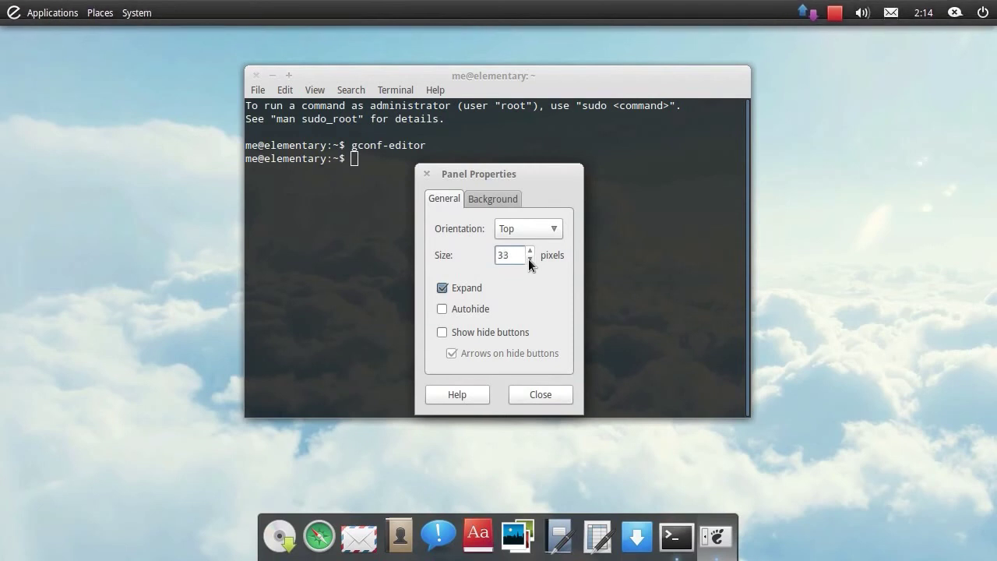
Try the background image and solid color options for the panel, restore None (use system theme), and close its properties.
left_click(497, 198)
left_click(468, 251)
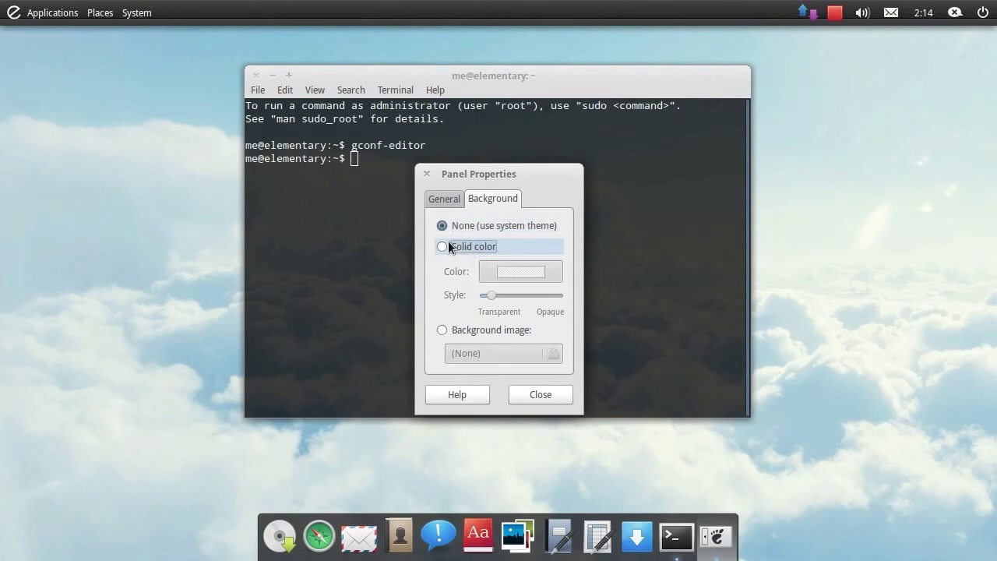
left_click(442, 327)
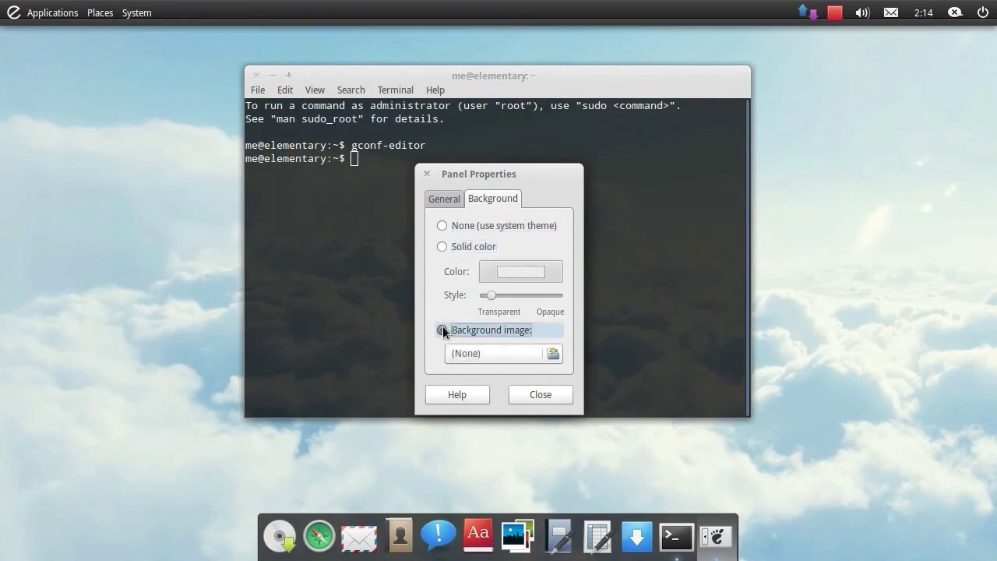
left_click(452, 247)
mouse_move(489, 295)
left_mouse_down()
mouse_move(527, 297)
mouse_move(490, 293)
left_mouse_up()
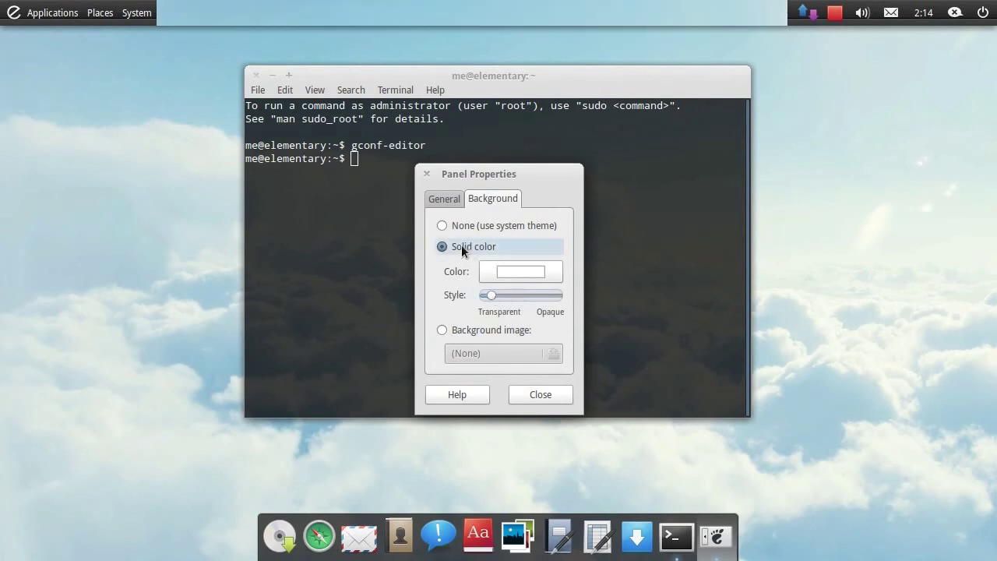
left_click(441, 225)
left_click(541, 393)
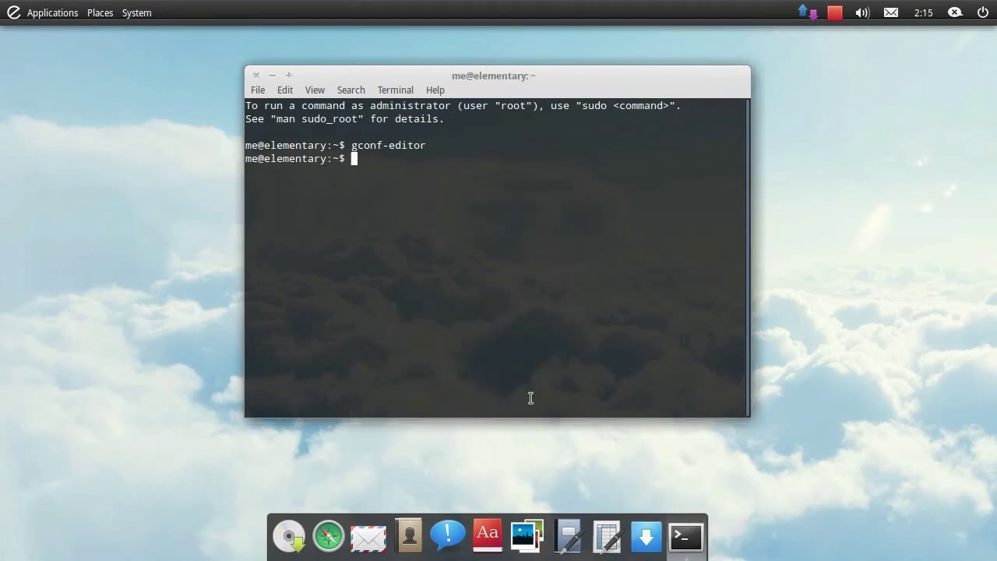
Open the Appearance Preferences and review the available desktop backgrounds and visual effects levels.
left_click(49, 9)
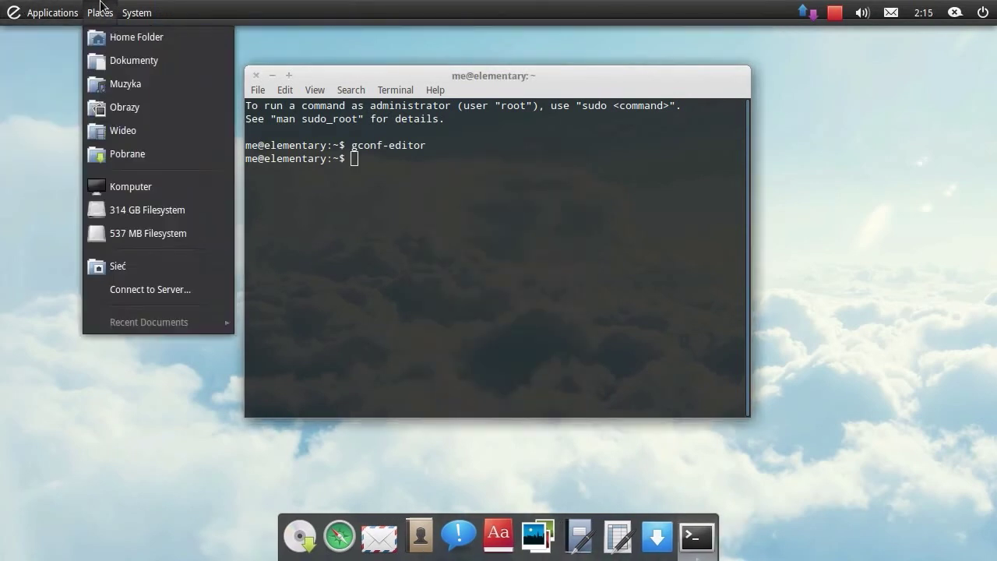
mouse_move(133, 11)
mouse_move(165, 39)
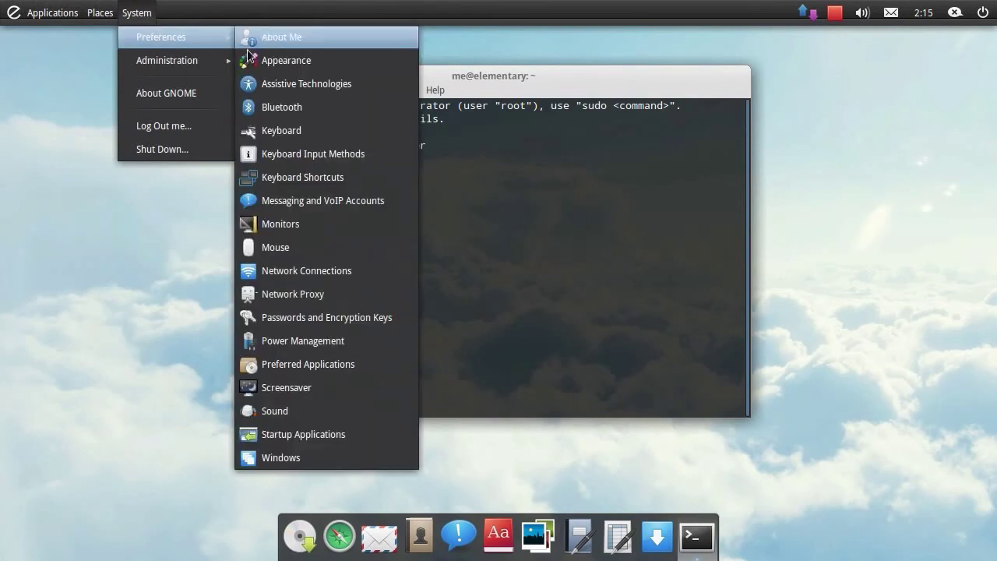
left_click(271, 61)
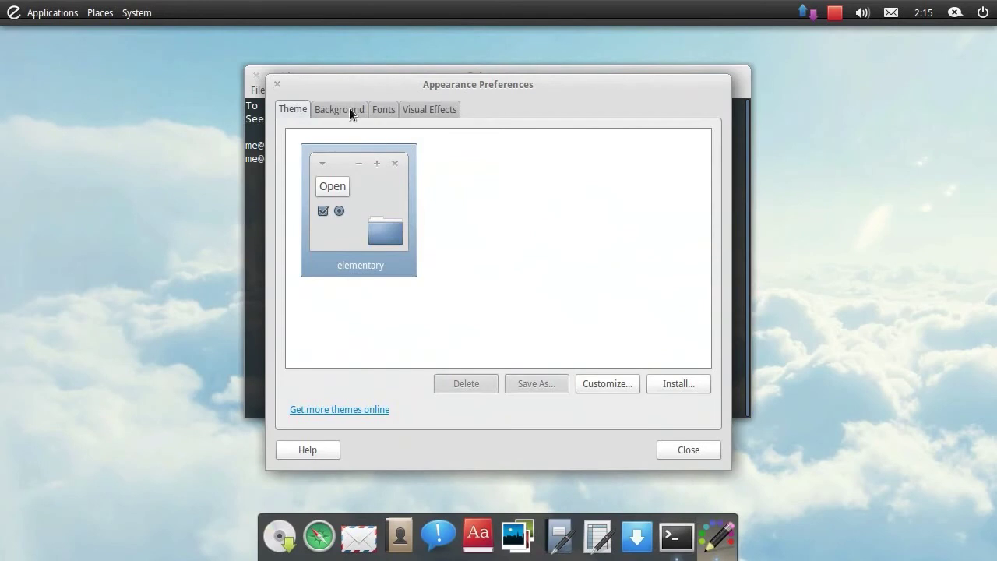
left_click(348, 110)
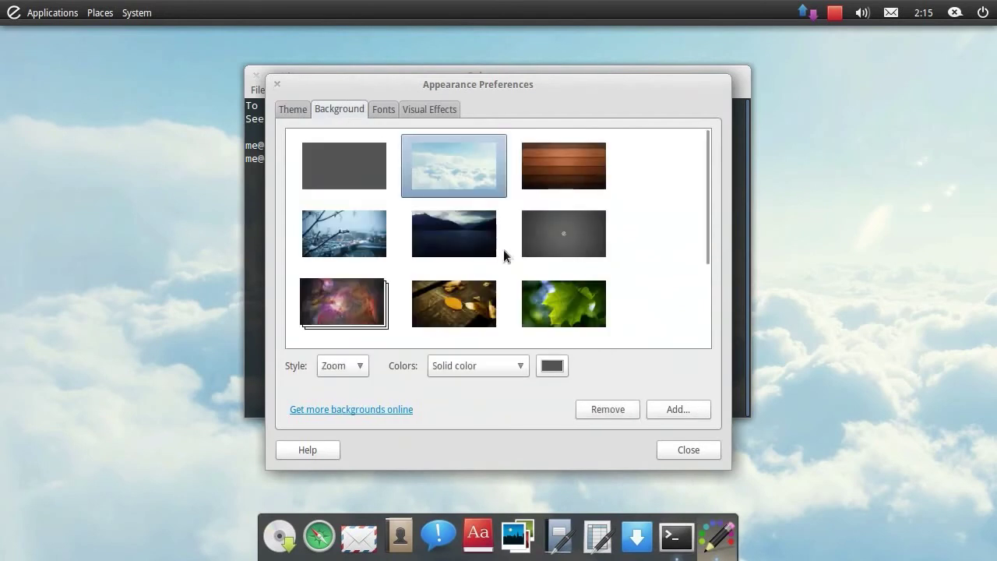
left_click(436, 113)
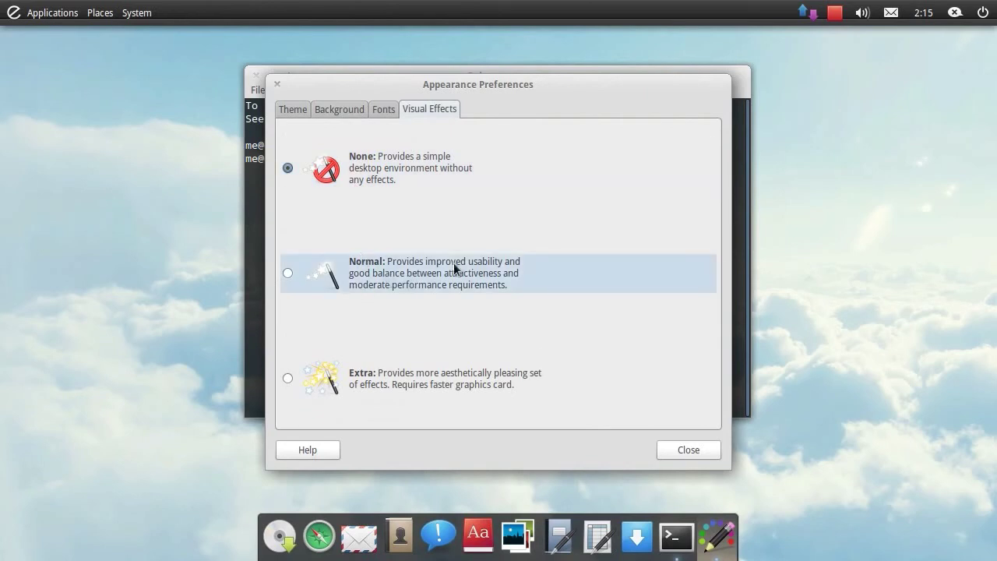
Set the blue wallpaper with the glowing wavy light streak as the desktop background and close the Appearance Preferences.
left_click(327, 111)
scroll(612, 243, "down", 3)
scroll(599, 259, "down", 2)
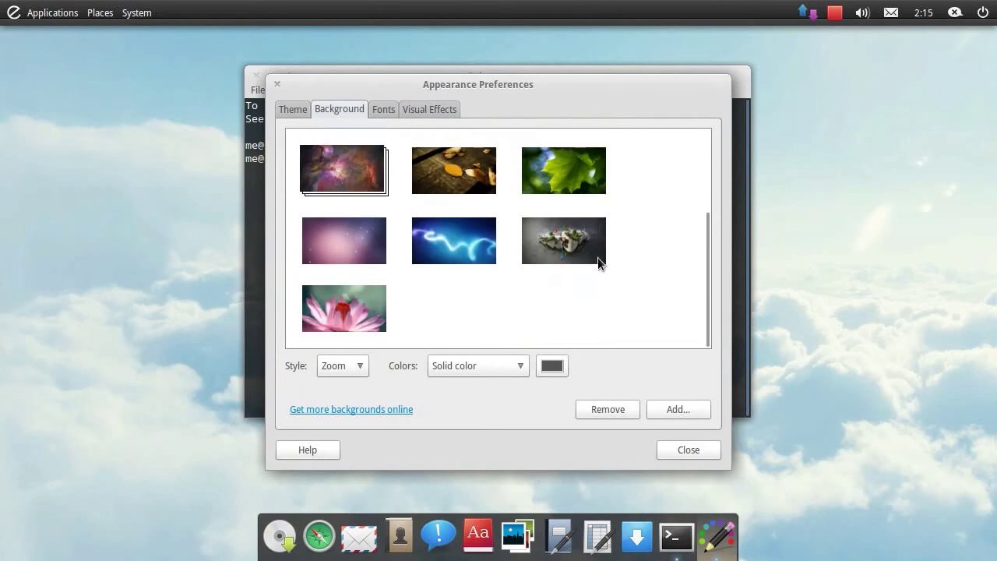
left_click(439, 246)
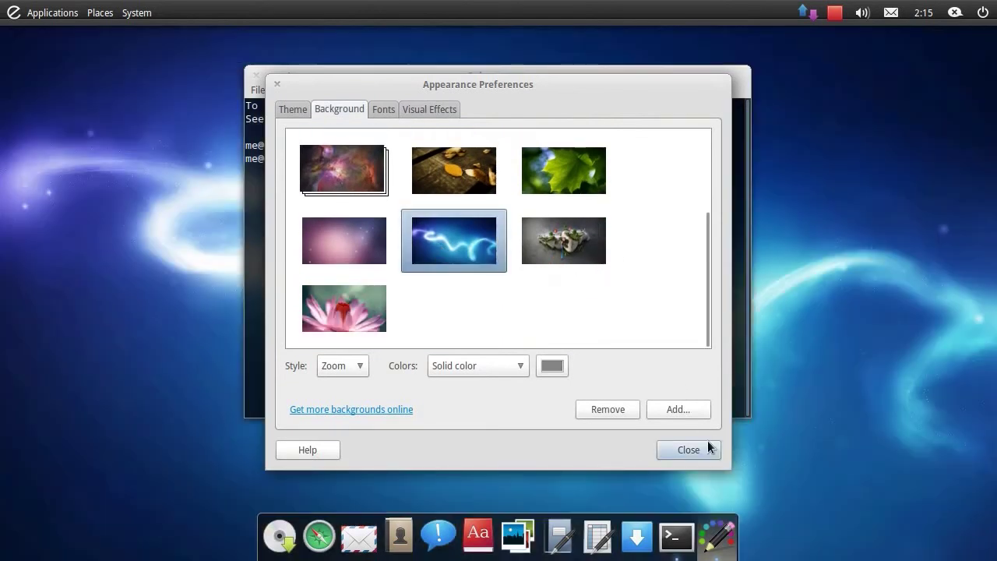
left_click(702, 451)
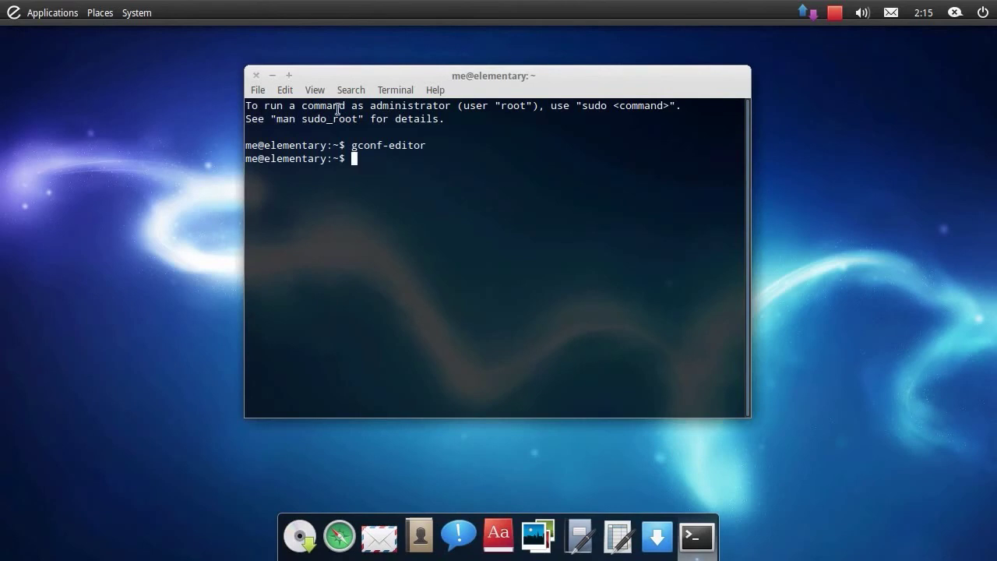
Move the Terminal window away from its original spot and launch the sound mixer with the command alsamixer.
left_click_drag(346, 73, 477, 100)
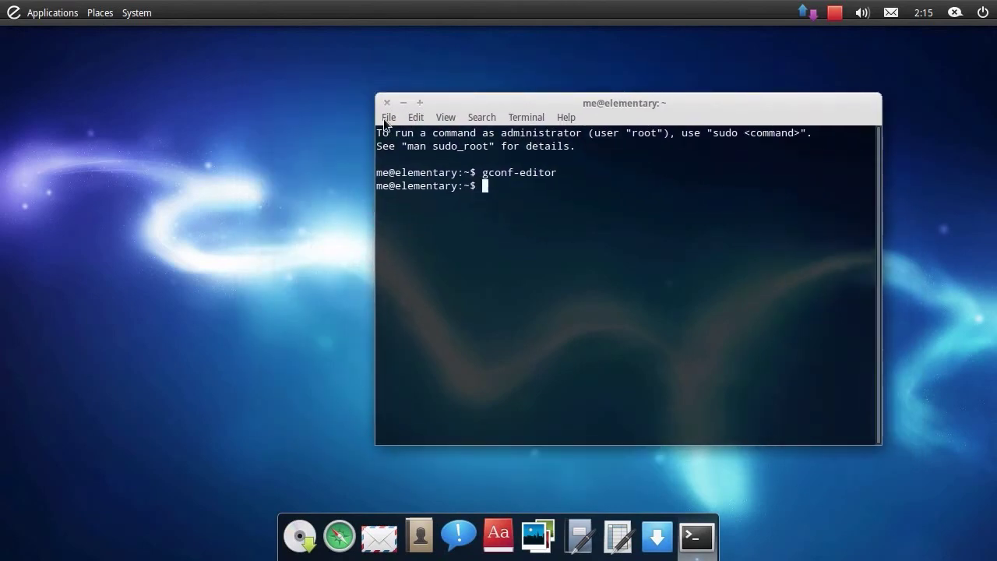
type("alsamixer")
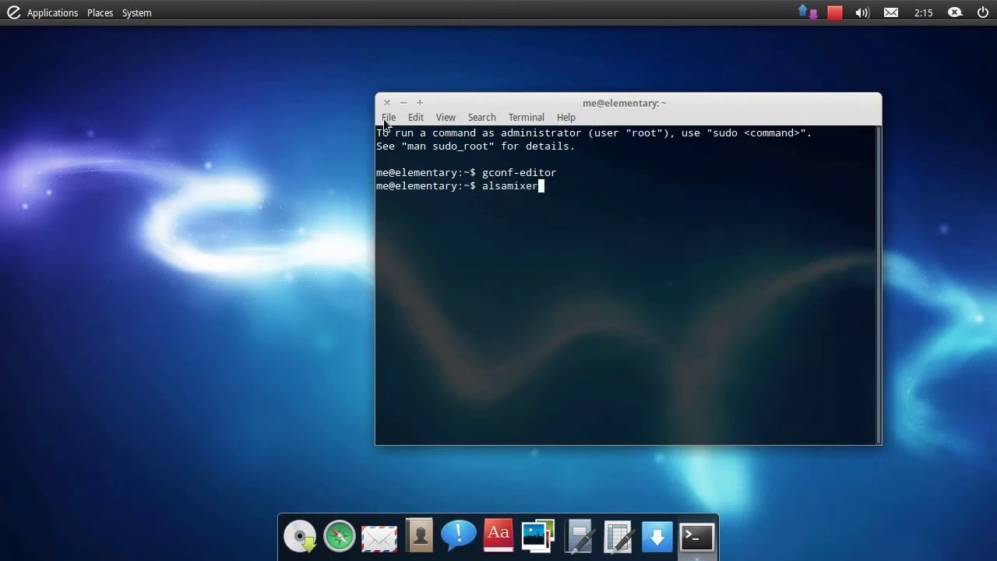
key("Return")
Go through the AlsaMixer playback channels, toggle the mute of S/PDIF 1, exit the mixer and close the Terminal.
key("Right")
key("Right")
key("Right")
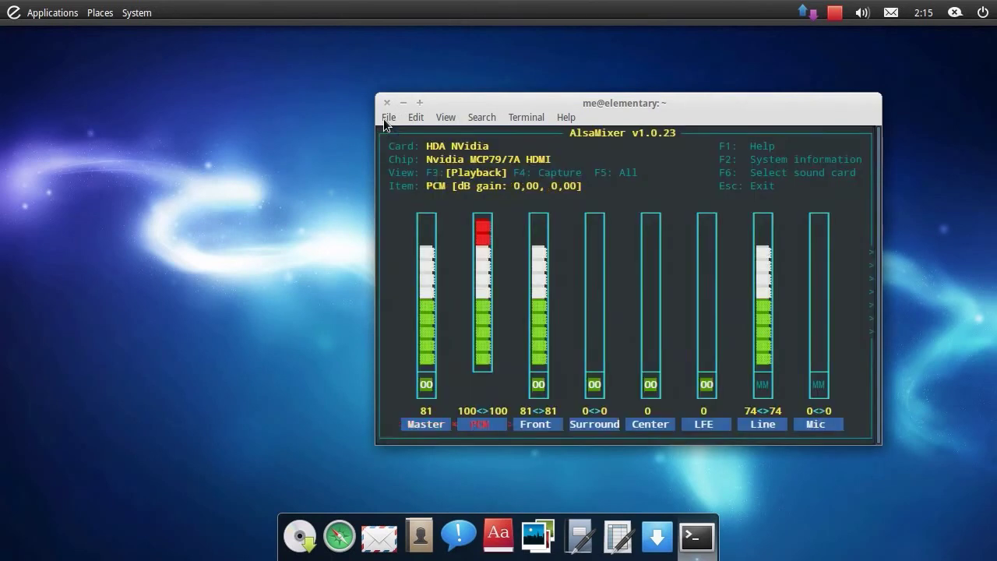
key("Right")
key("Right")
key("Right")
key("Right")
key("Right")
key("Right")
key("Right")
key("Right")
key("Right")
key("Left")
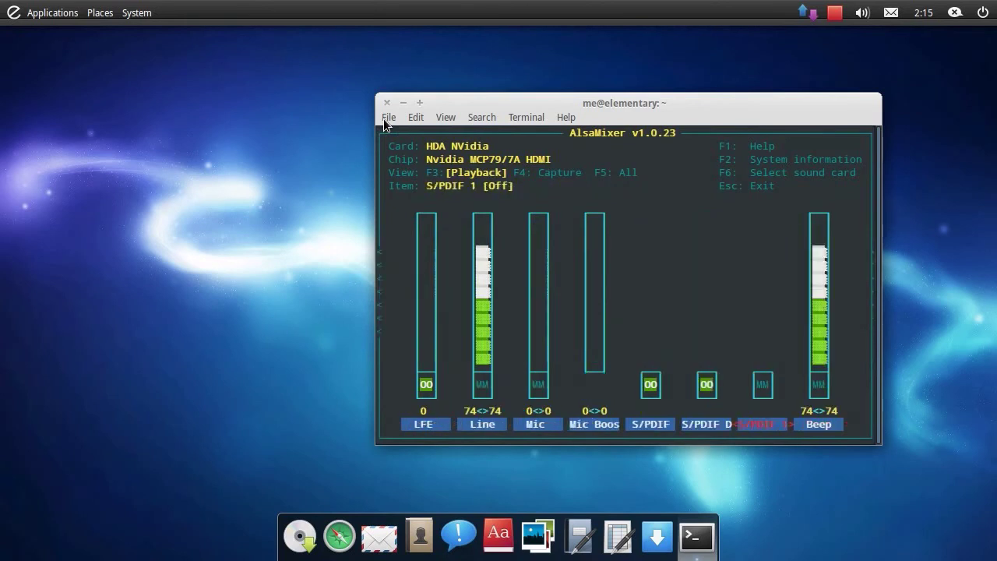
key("m")
key("Escape")
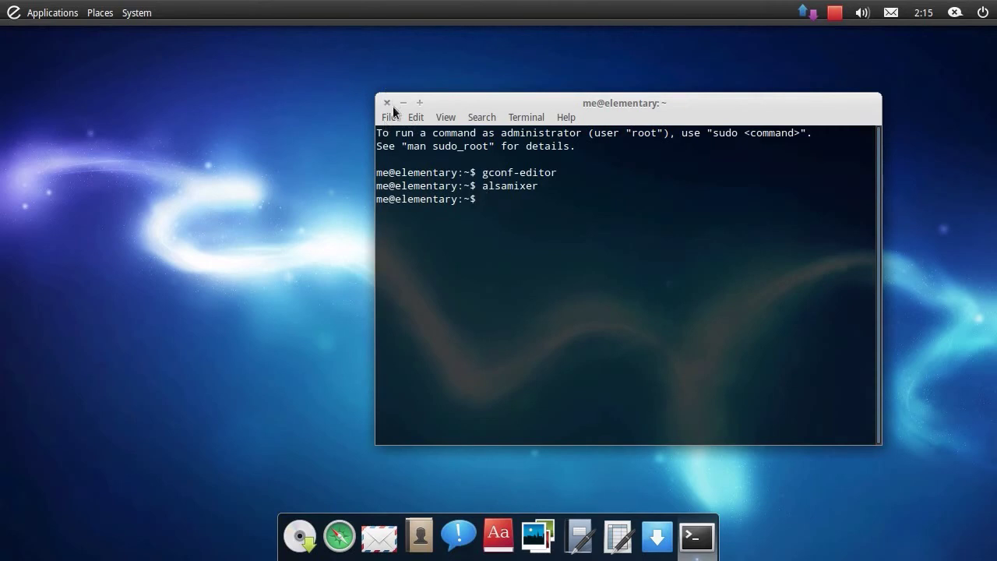
left_click(386, 102)
Open the Sound Preferences, examine the Internal Audio hardware device and its profile setting, and close the preferences.
left_click(23, 6)
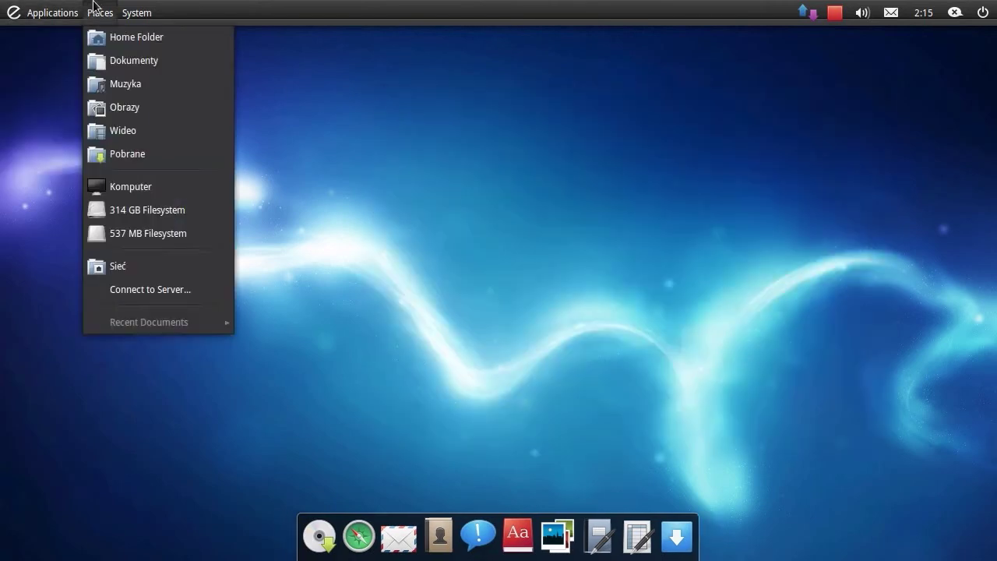
mouse_move(129, 11)
mouse_move(157, 39)
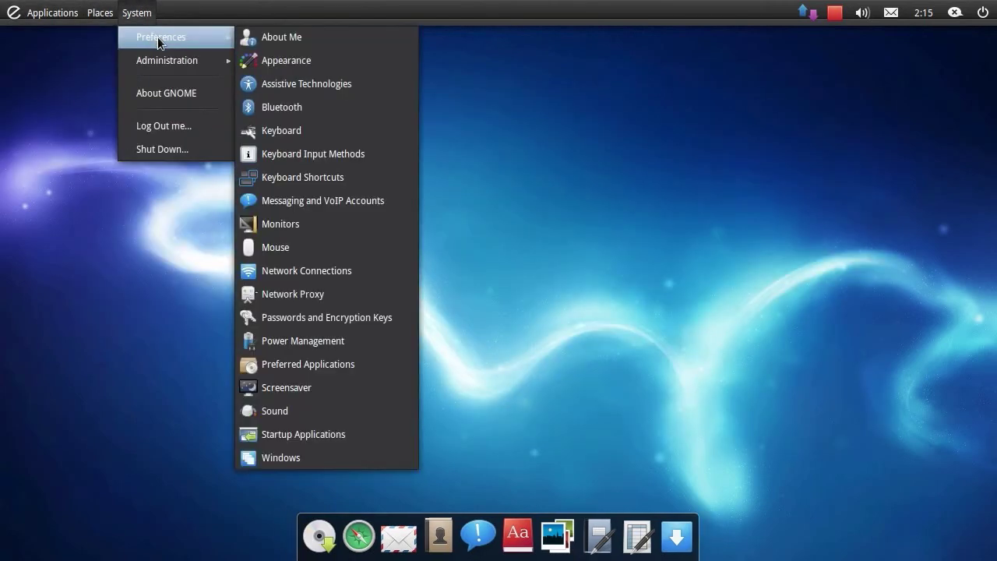
left_click(323, 416)
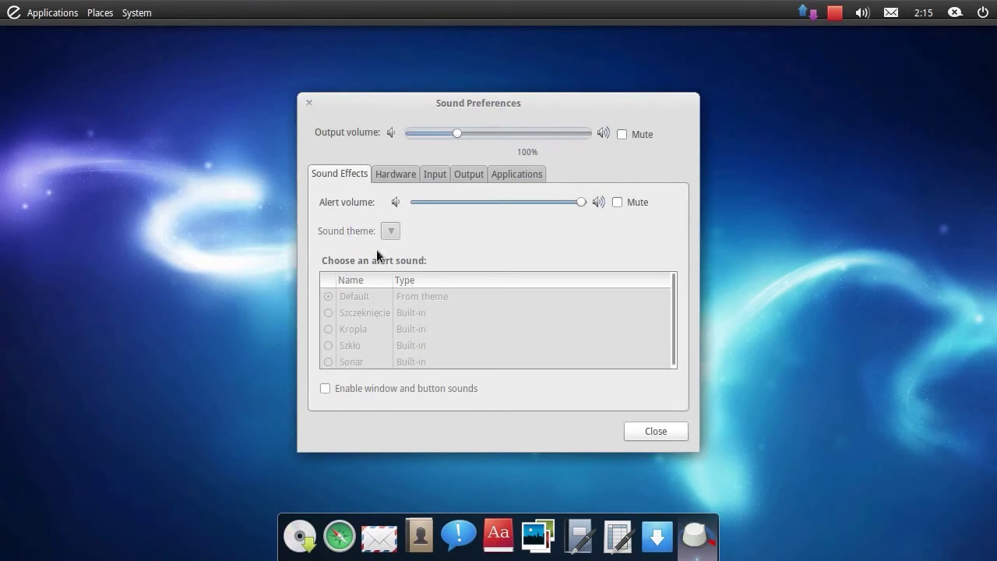
left_click(395, 173)
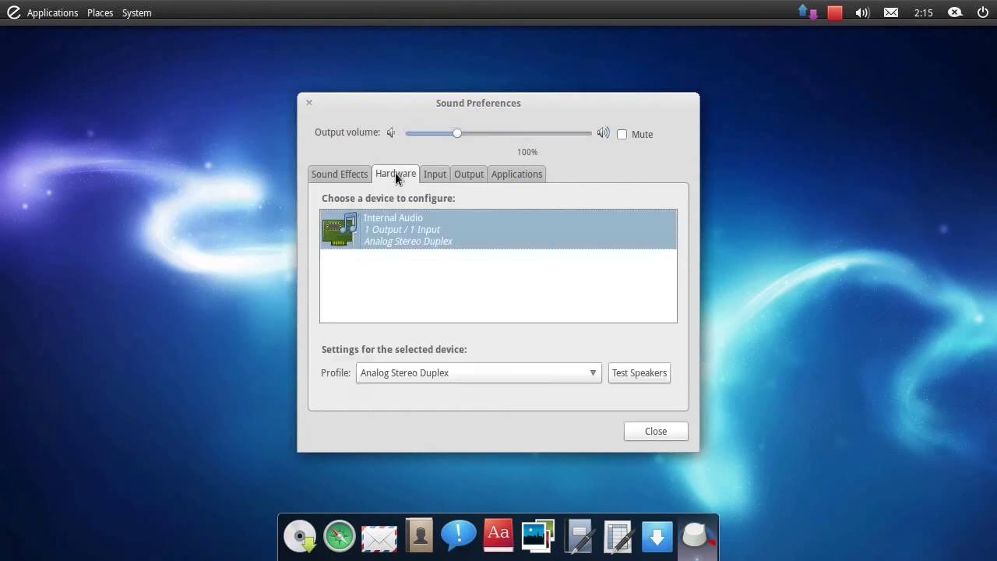
left_click(565, 373)
left_click(565, 373)
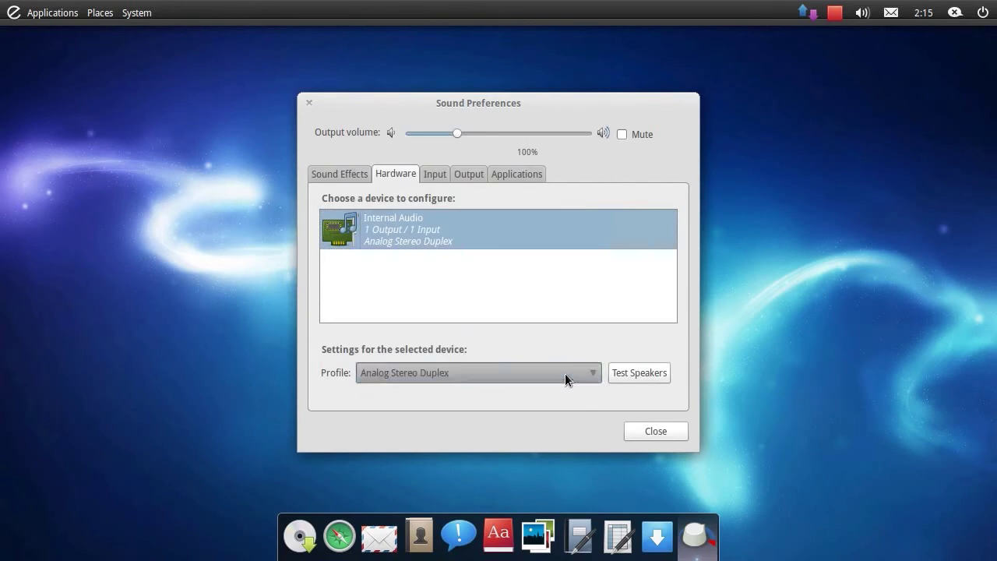
left_click(654, 436)
left_click(100, 12)
mouse_move(137, 13)
mouse_move(134, 39)
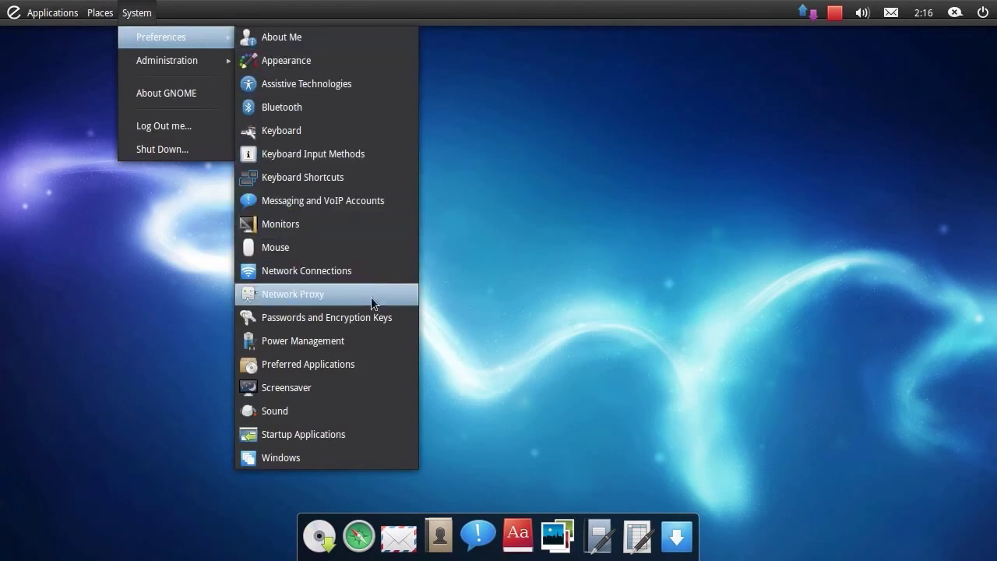
left_click(346, 419)
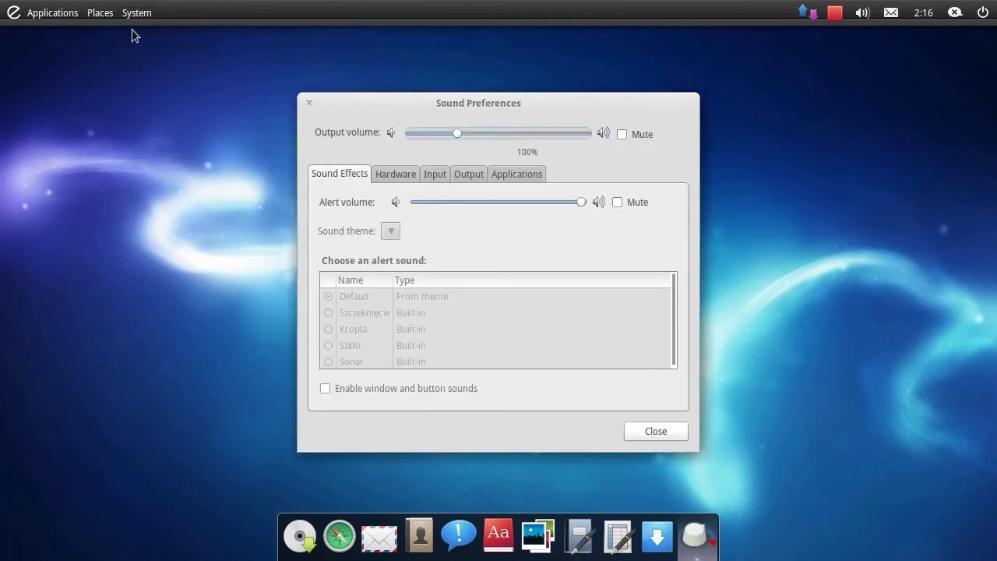
Open the Startup Applications Preferences and close the Sound Preferences window.
left_click(134, 13)
mouse_move(176, 76)
mouse_move(179, 37)
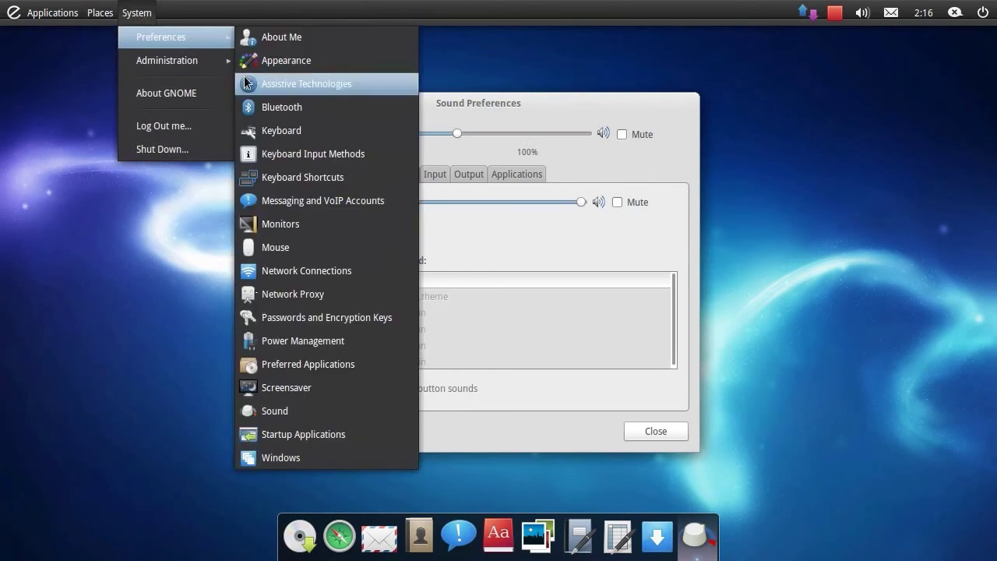
left_click(336, 435)
left_click(669, 437)
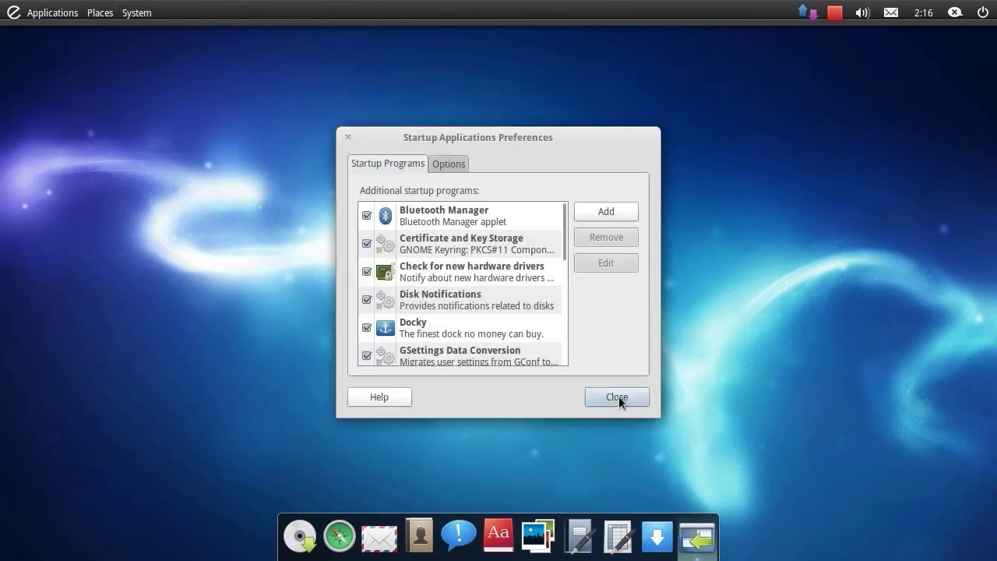
Disable Bluetooth Manager, Power Manager and Print Queue Applet as startup programs and close the Startup Applications Preferences.
left_click(367, 215)
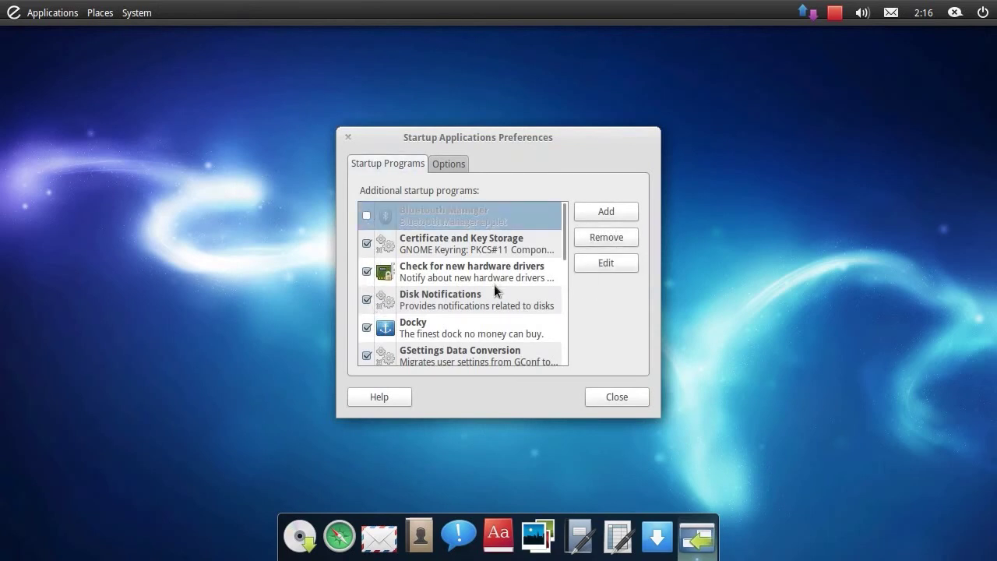
scroll(494, 285, "down", 3)
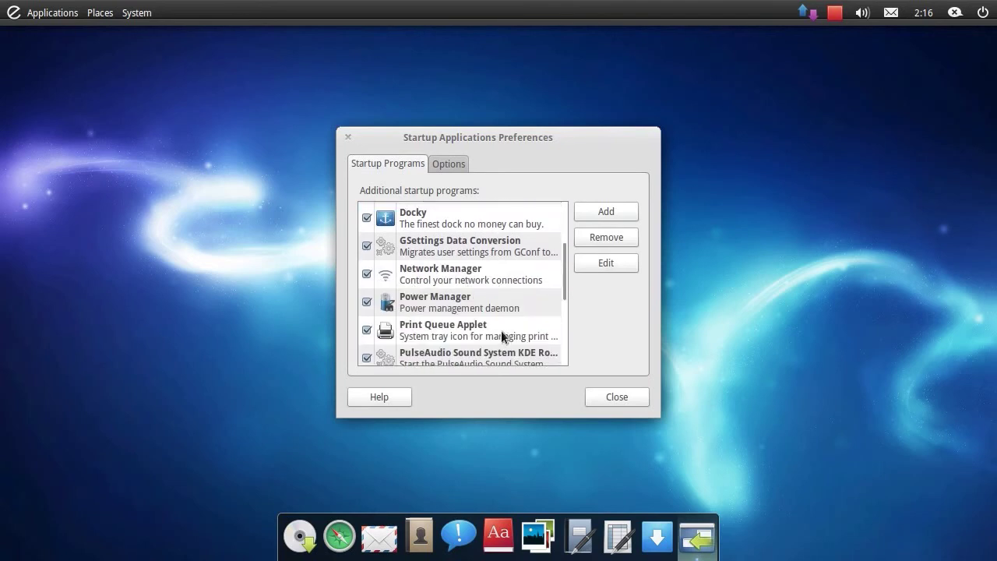
left_click(367, 301)
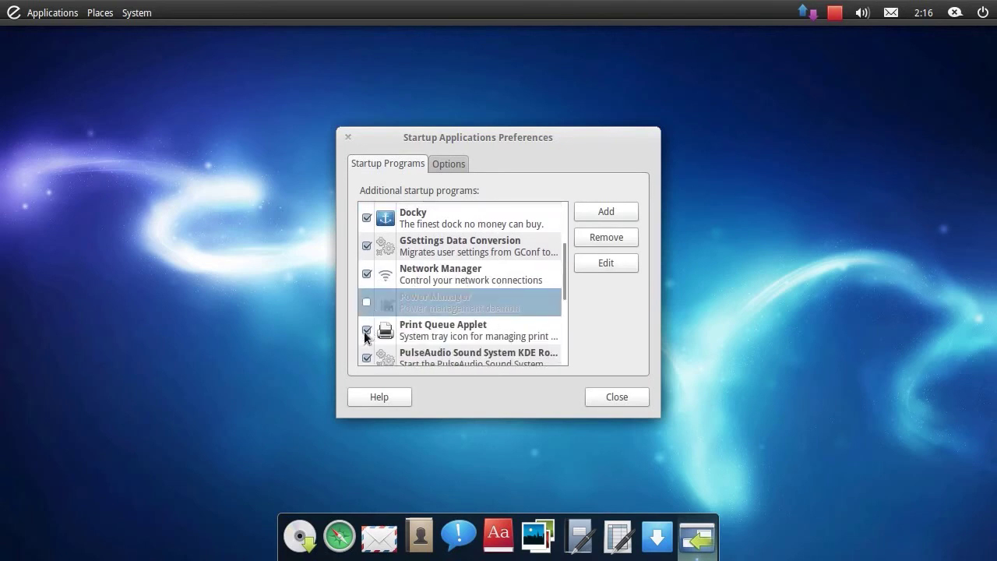
left_click(365, 330)
scroll(460, 291, "down", 1)
scroll(461, 291, "down", 3)
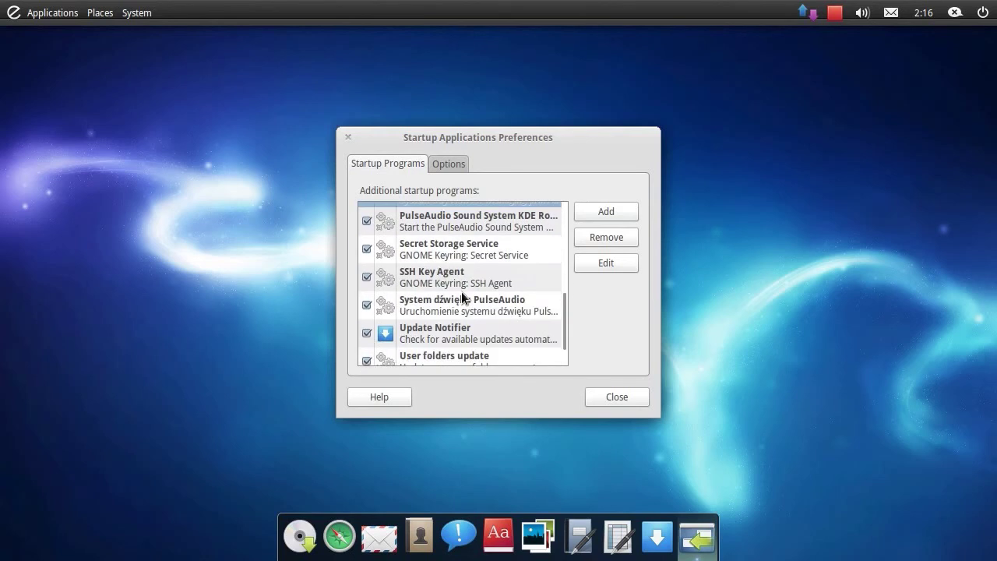
left_click(605, 396)
Open the System Monitor and examine the system information, resource usage and file systems.
left_click(99, 11)
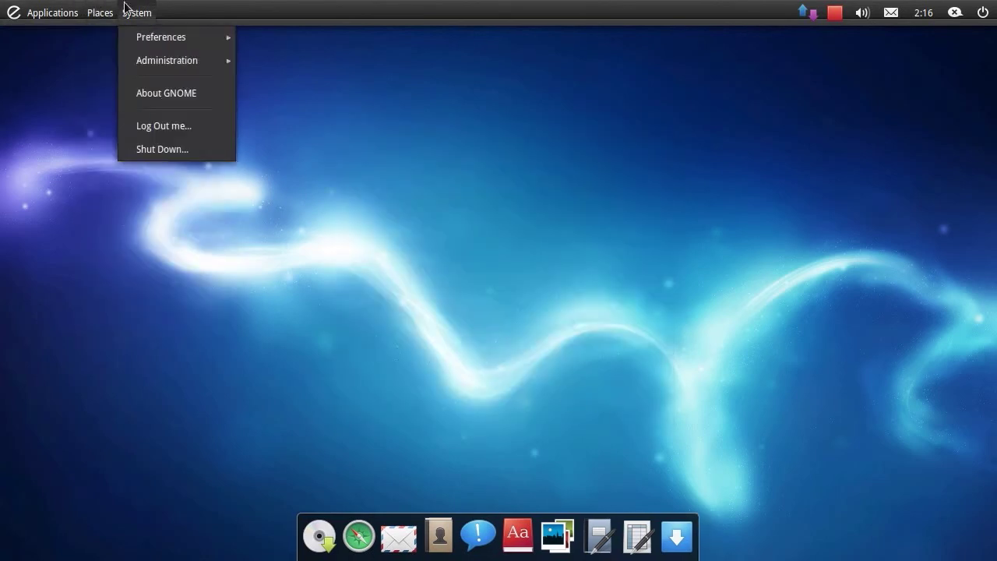
mouse_move(160, 62)
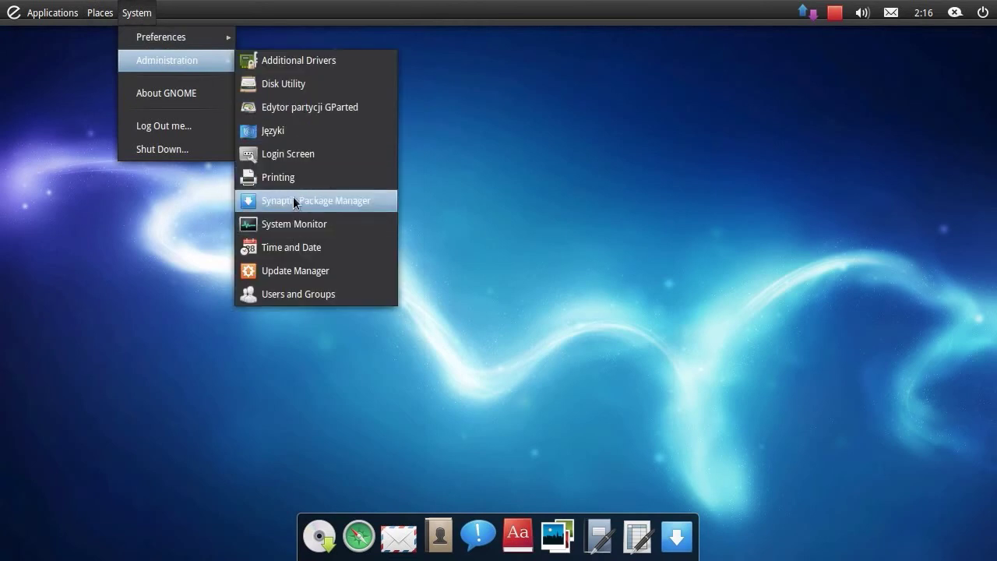
left_click(297, 222)
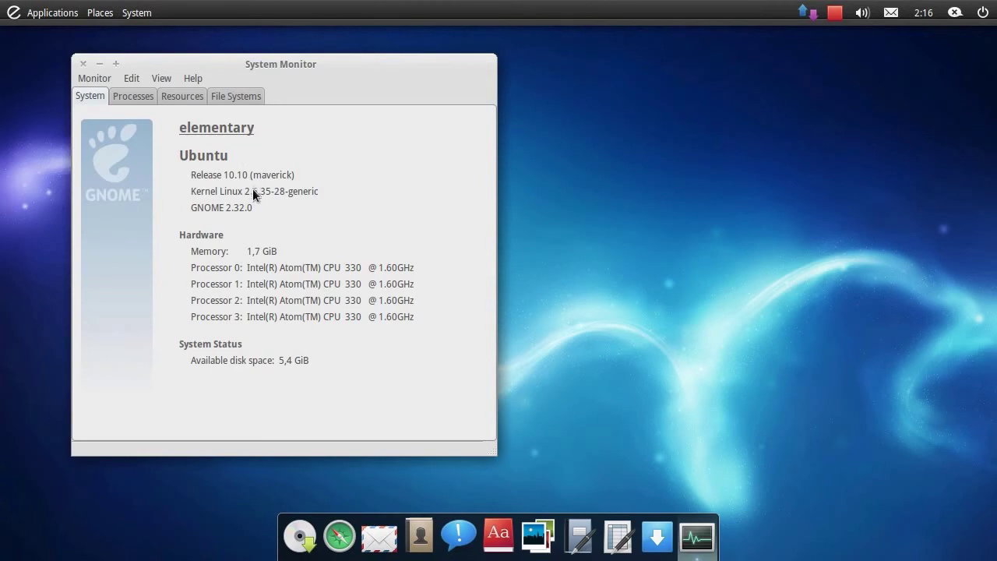
left_click(167, 96)
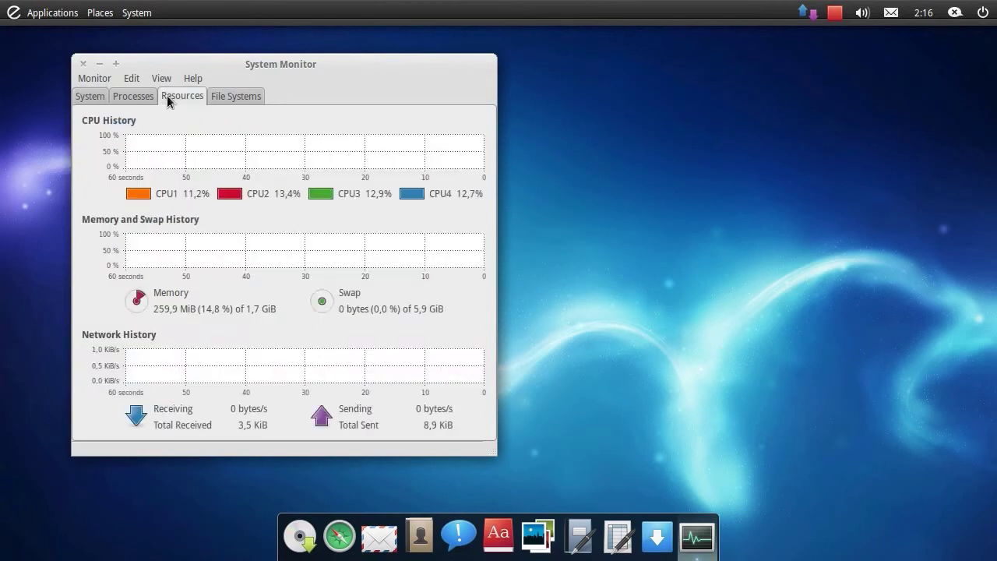
left_click(233, 97)
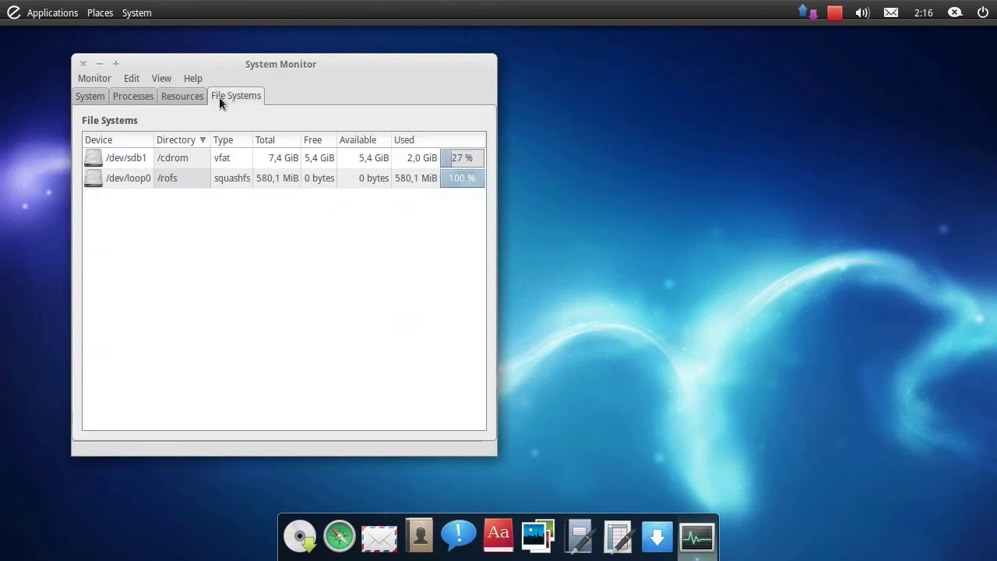
Examine the running processes and resource usage in the System Monitor and close it.
left_click(141, 98)
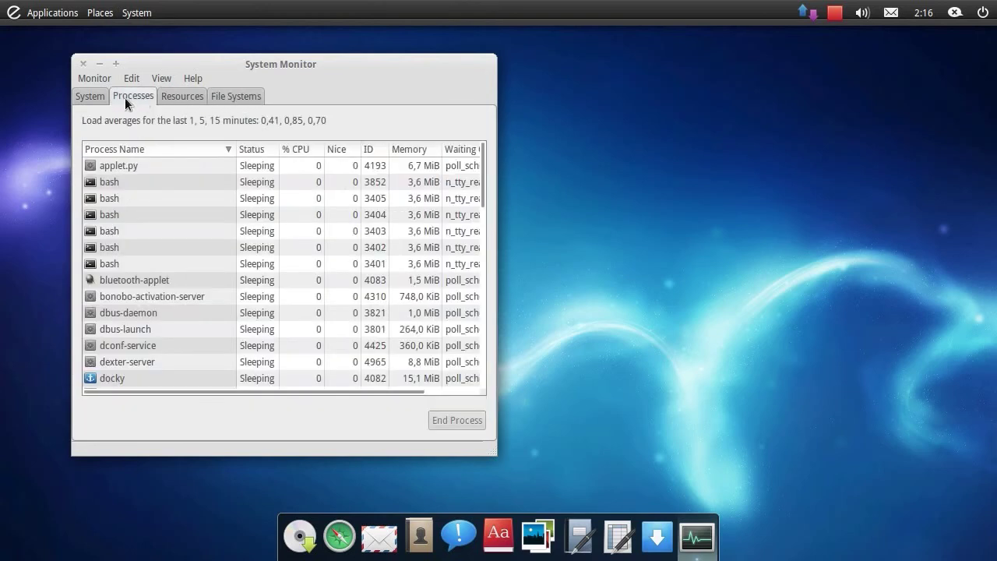
left_click(200, 100)
left_click(83, 63)
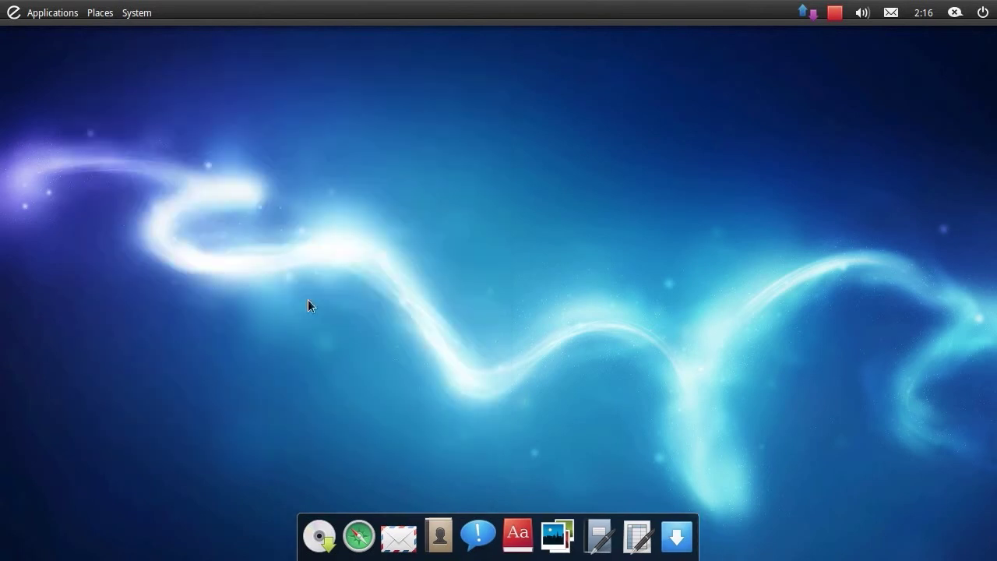
Check the dock options of the Midori browser icon, dismiss them, and launch the Ubuntu Software Center.
right_click(359, 536)
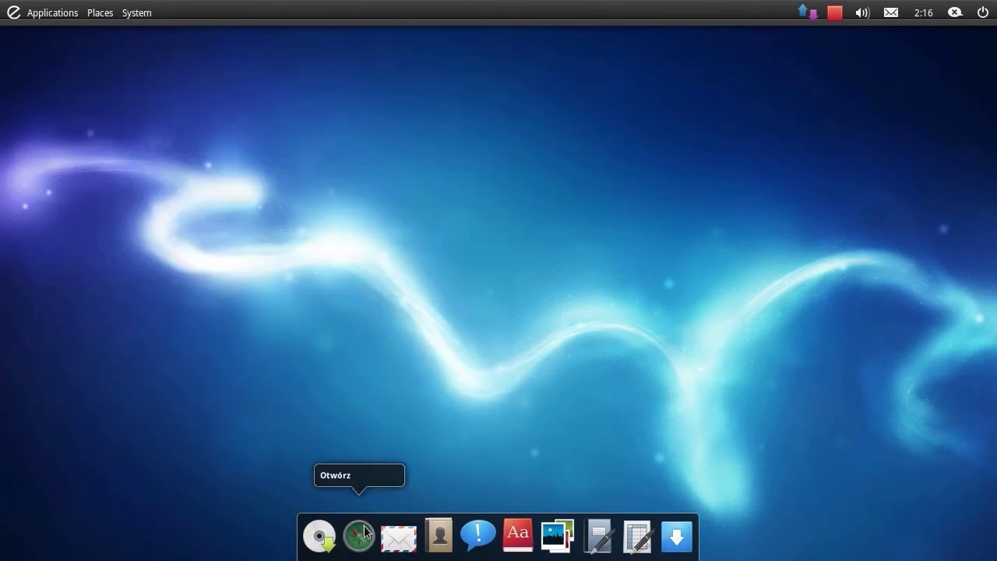
left_click(523, 446)
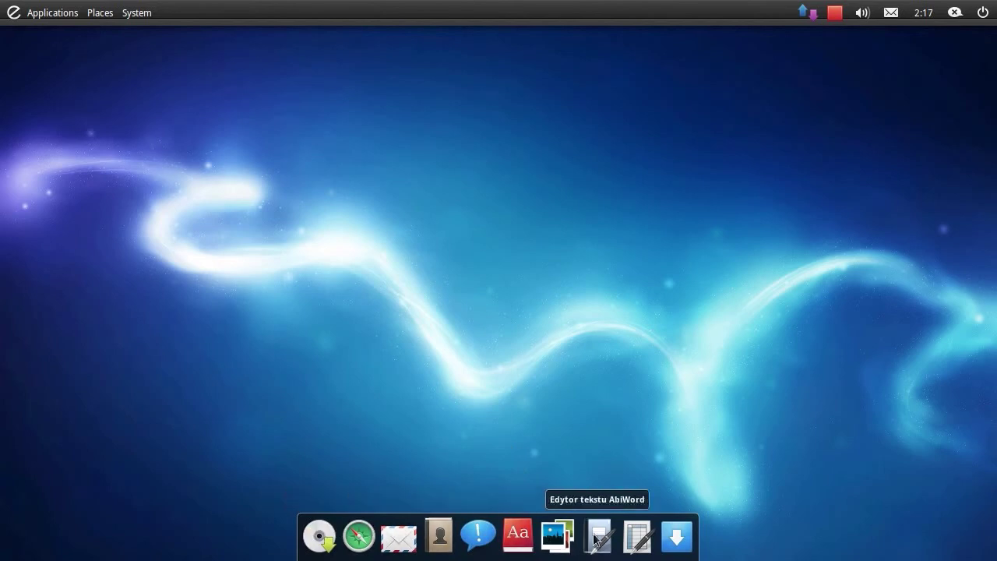
left_click(667, 528)
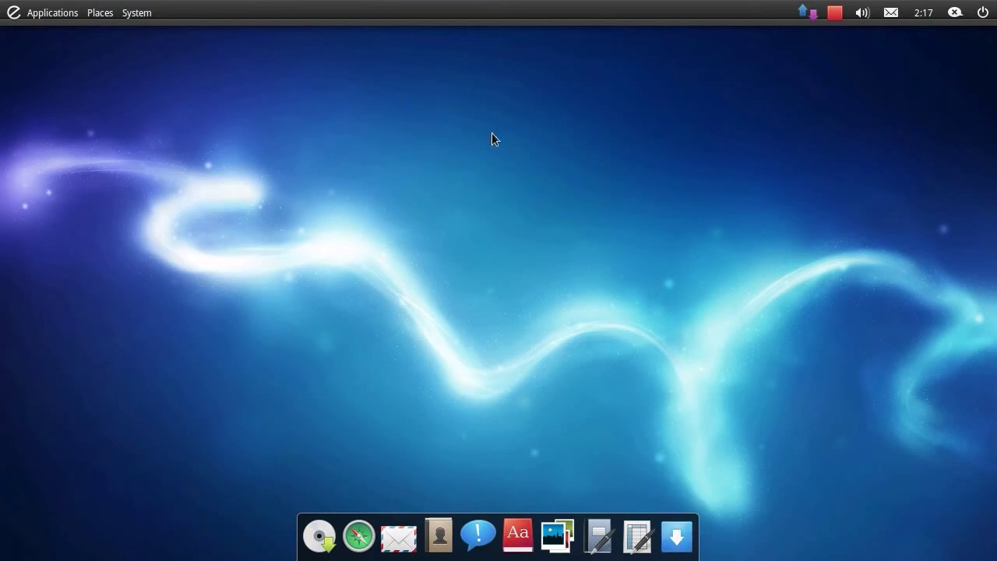
View the About Panels information for the desktop panel and close it.
right_click(476, 20)
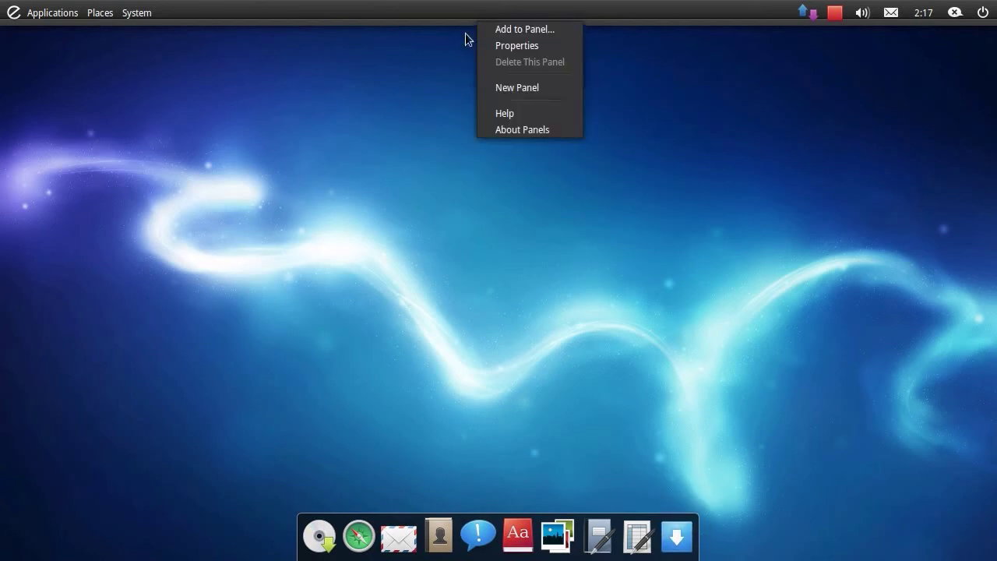
left_click(507, 133)
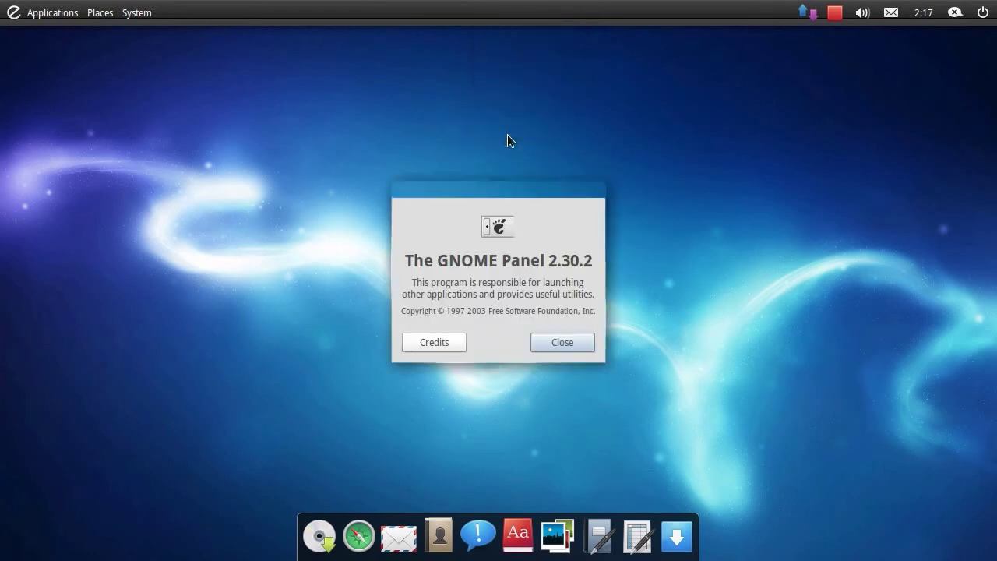
left_click(570, 350)
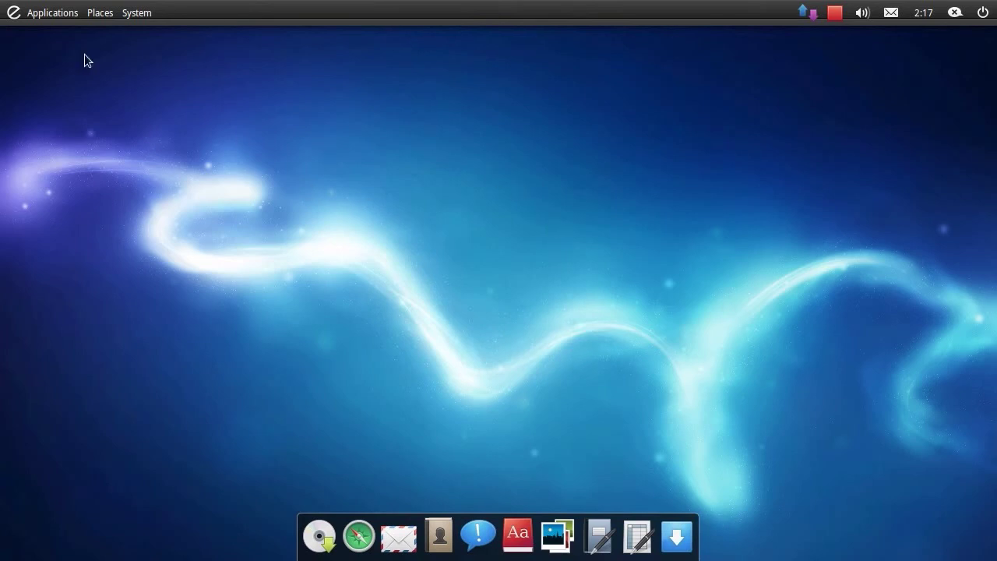
Browse the Sound & Video, Office and Internet application categories and launch the Midori web browser.
left_click(14, 4)
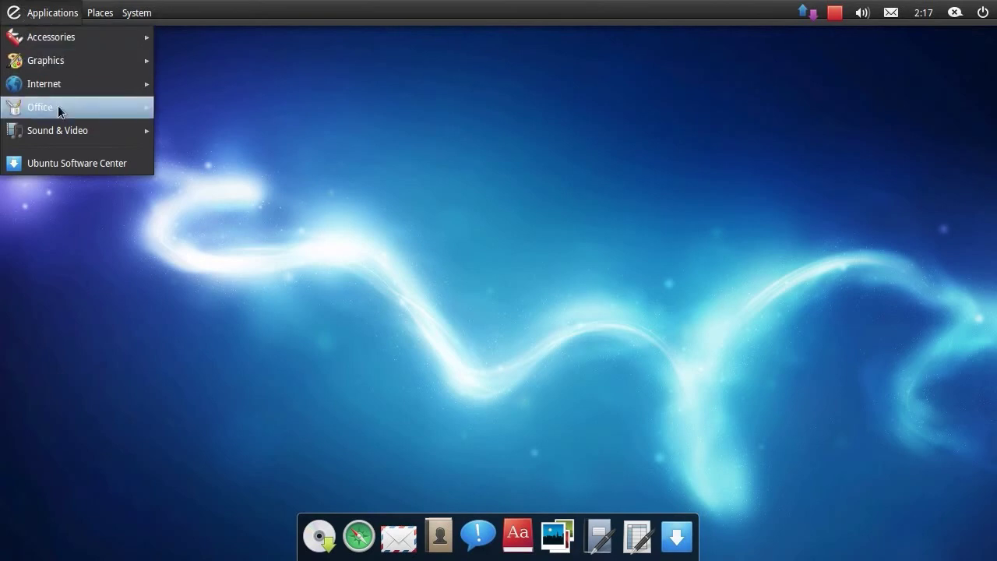
mouse_move(63, 131)
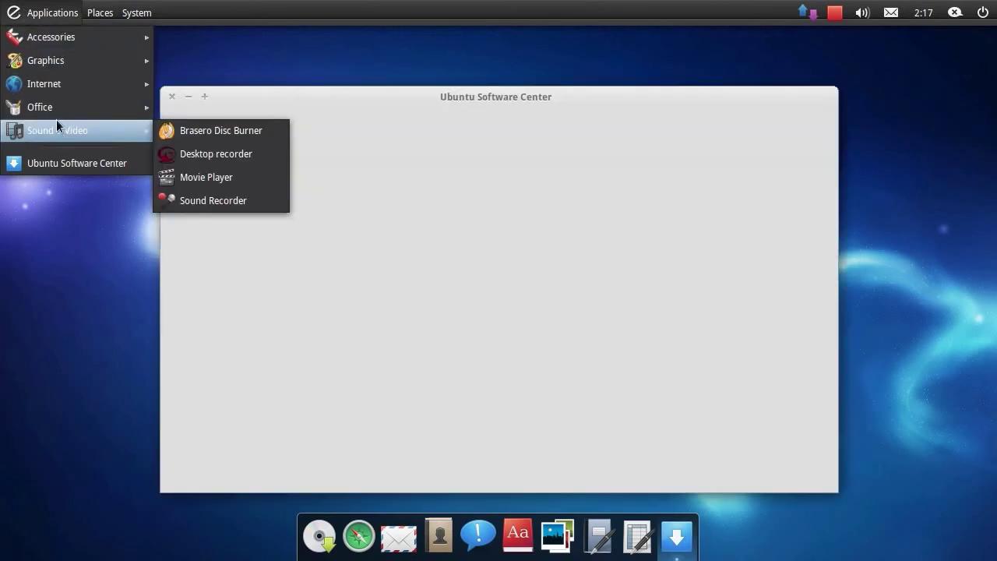
mouse_move(51, 105)
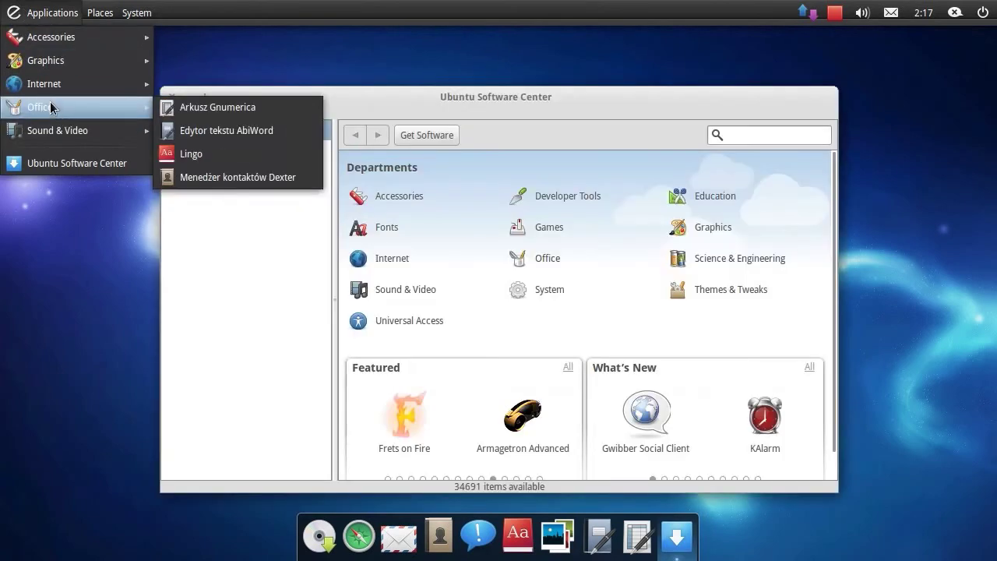
mouse_move(49, 86)
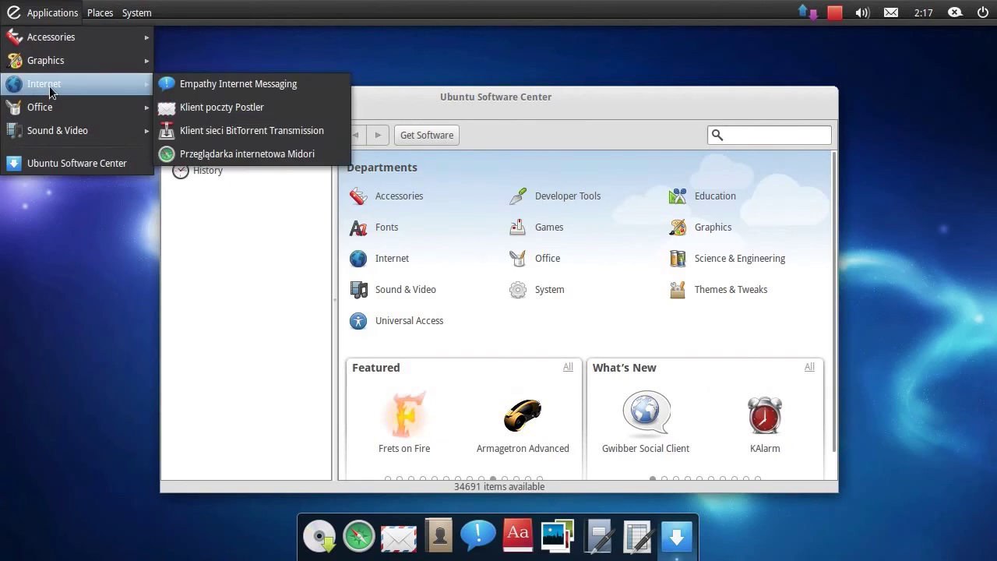
left_click(224, 154)
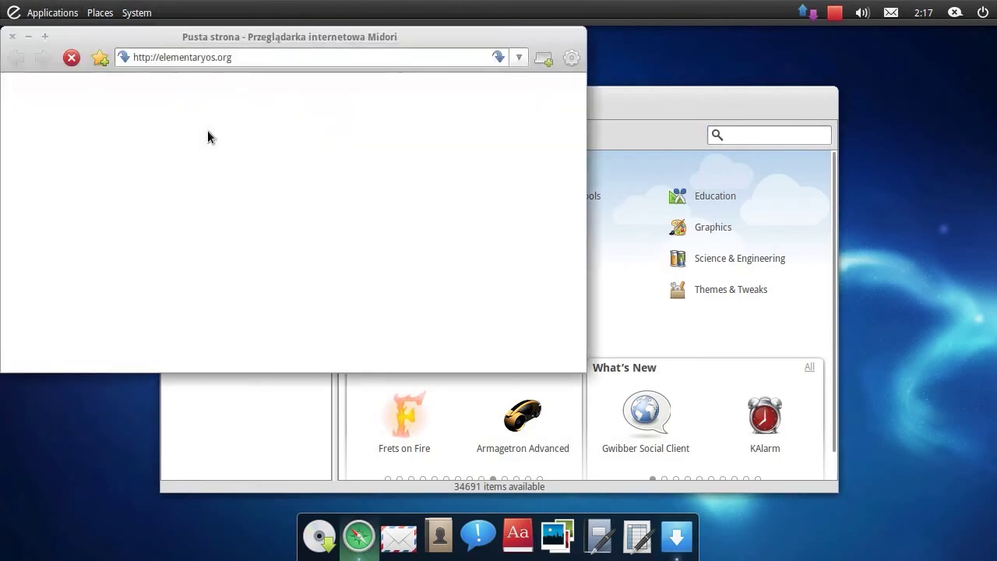
View the elementarydesktop source and the departments overview in the Ubuntu Software Center, and close it.
left_click_drag(706, 104, 741, 88)
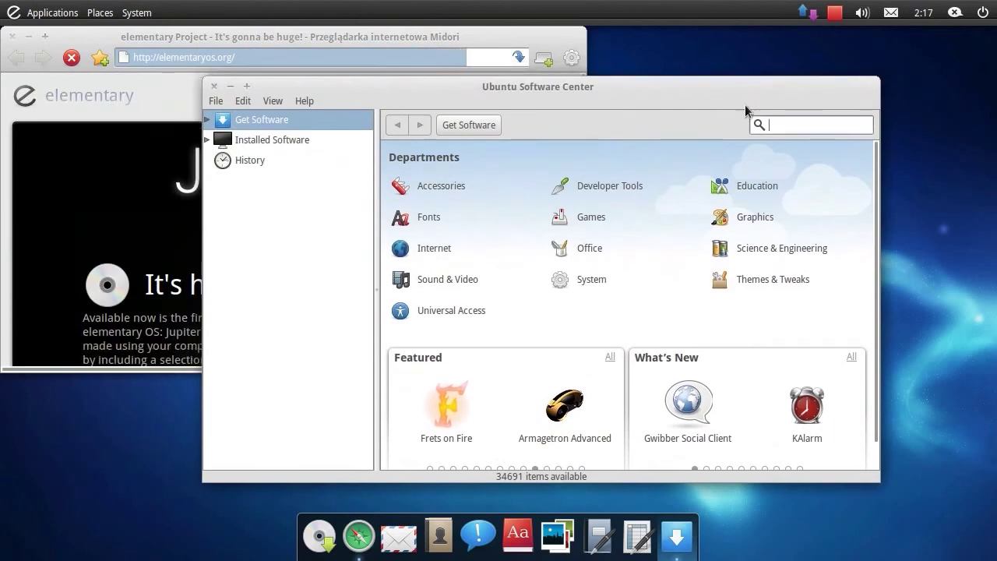
left_click(209, 119)
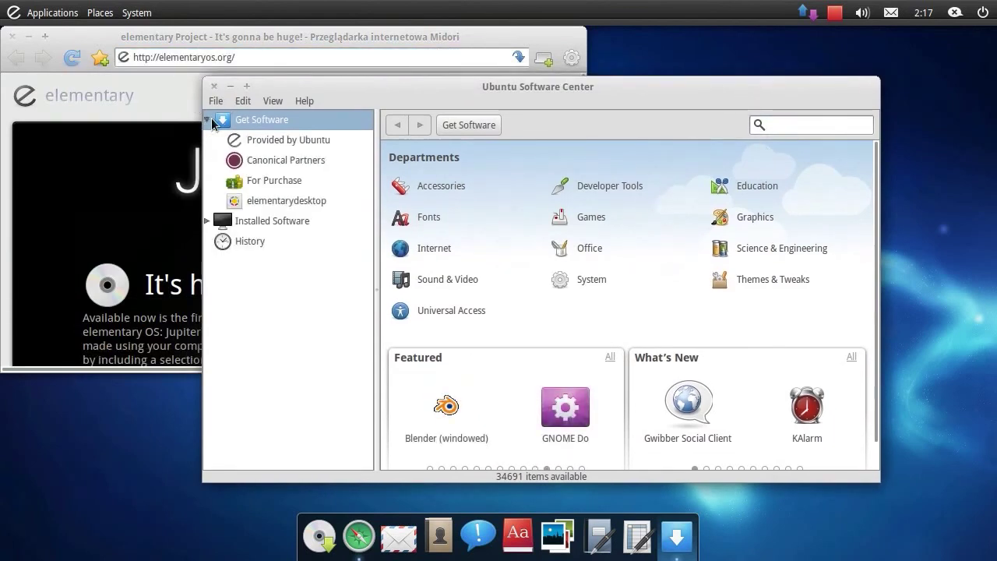
left_click(273, 200)
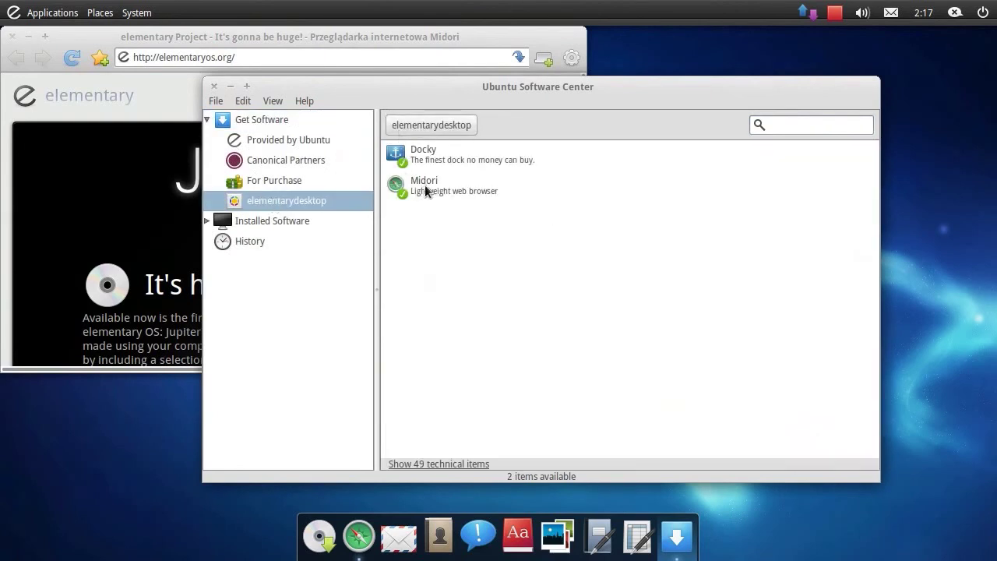
left_click(209, 120)
scroll(483, 257, "down", 1)
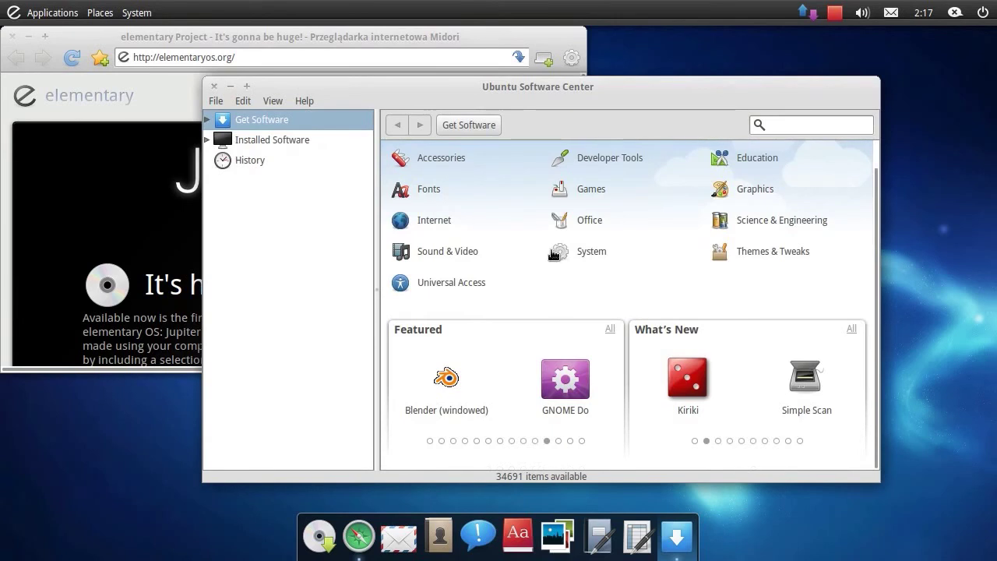
left_click(213, 86)
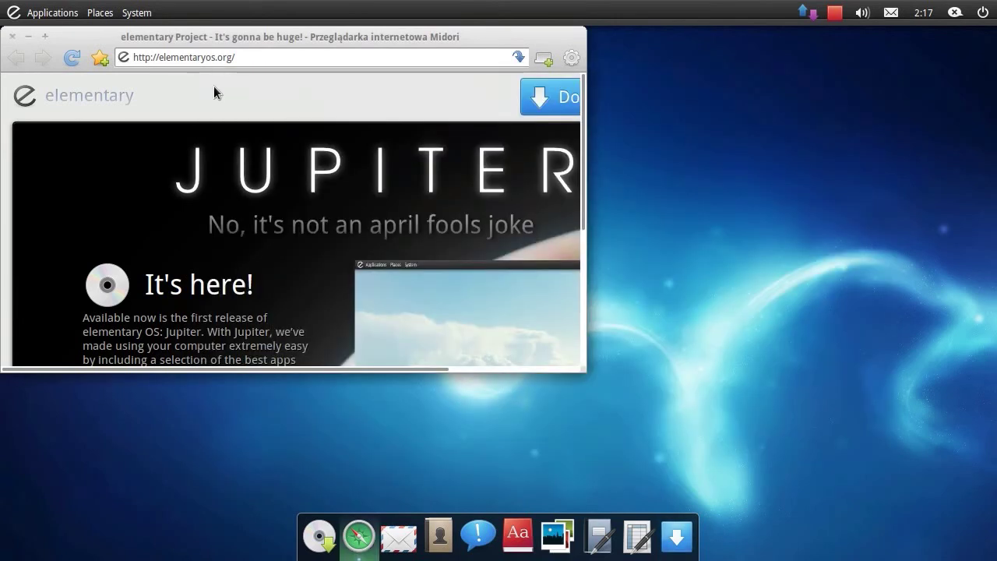
Enlarge and reposition the Midori window and load google.pl in it.
left_click_drag(581, 368, 746, 425)
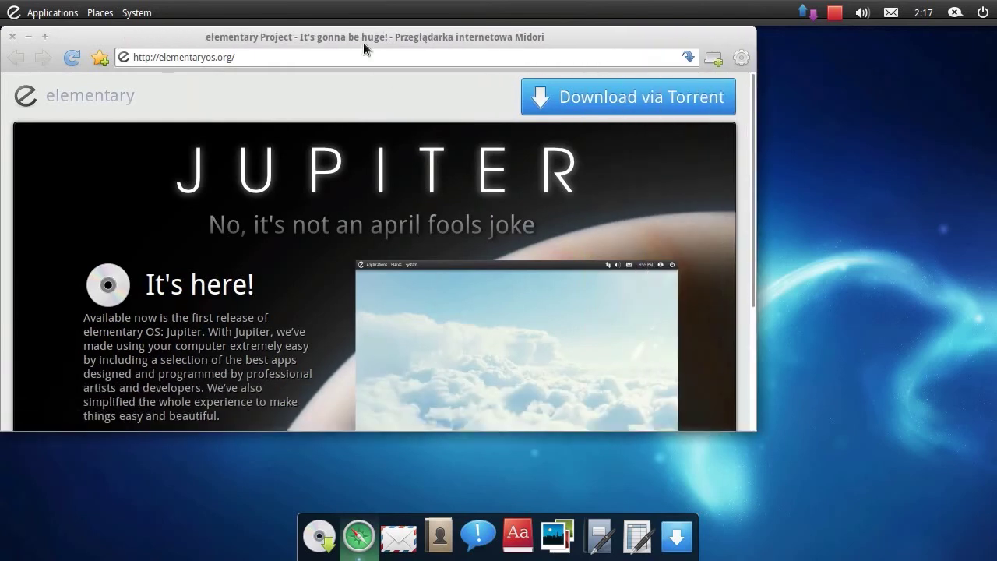
left_click_drag(356, 37, 385, 58)
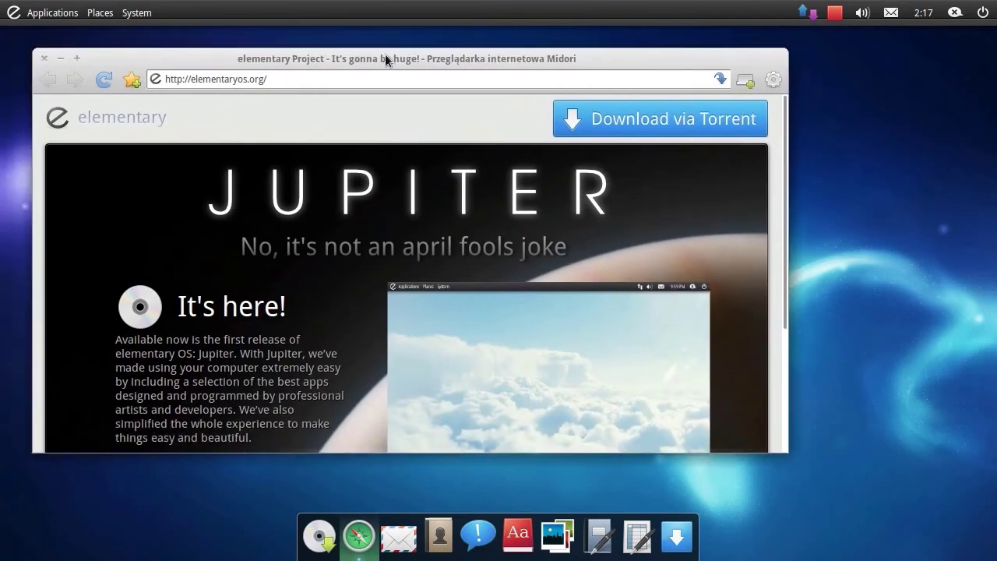
left_click(350, 79)
key("BackSpace")
key("BackSpace")
key("BackSpace")
key("BackSpace")
key("BackSpace")
key("BackSpace")
key("BackSpace")
key("BackSpace")
key("BackSpace")
key("BackSpace")
key("BackSpace")
key("BackSpace")
key("BackSpace")
key("BackSpace")
key("BackSpace")
key("BackSpace")
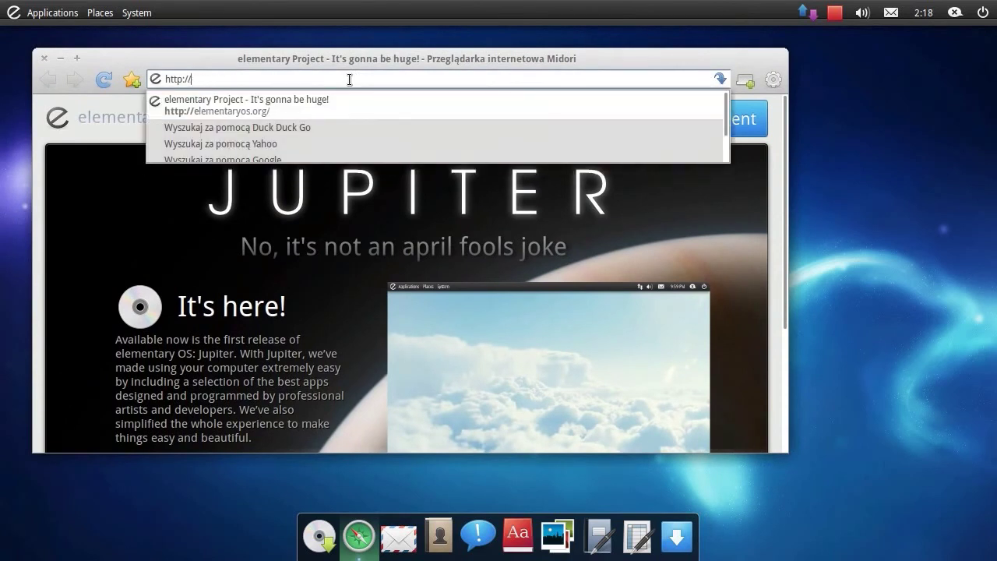
type("google.pl")
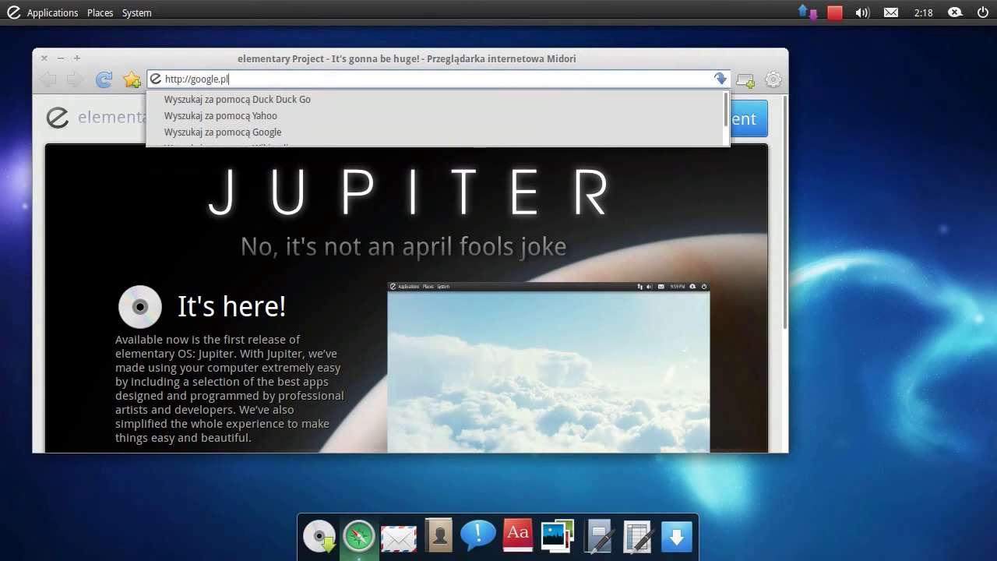
key("Return")
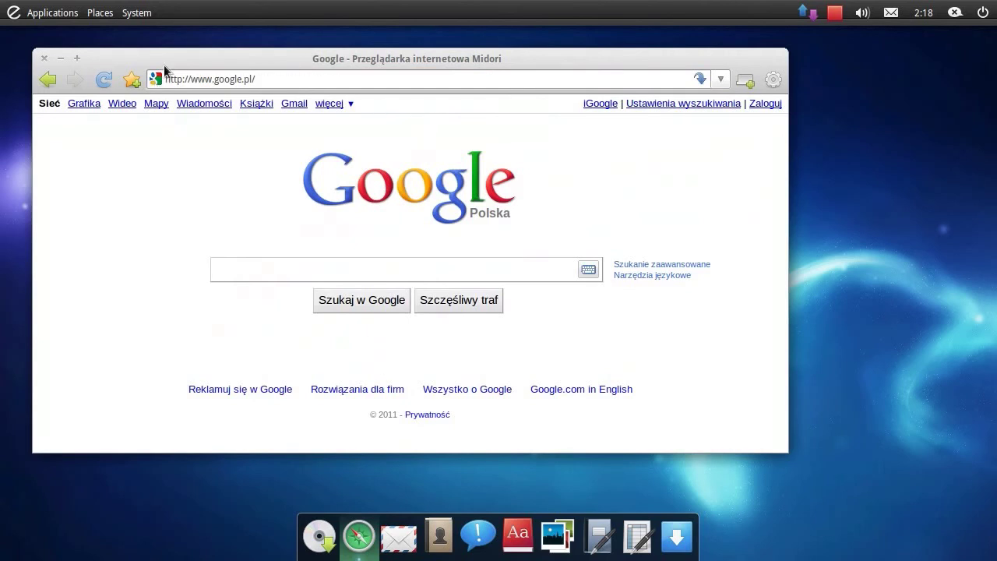
Launch Brasero Disc Burner from the Sound & Video applications.
left_click(5, 8)
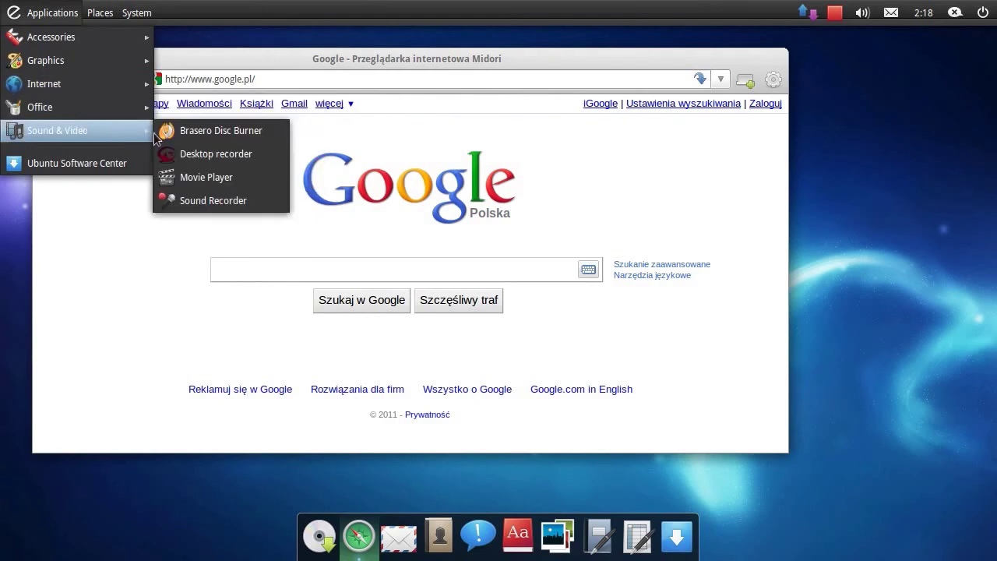
left_click(220, 132)
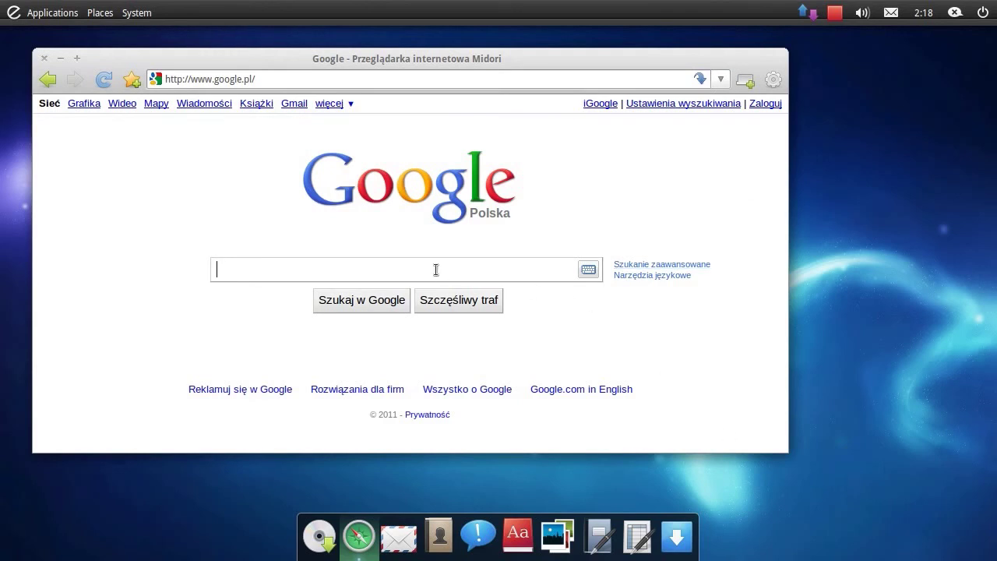
Search Google for "ubucentrum" in Midori and open the UbuCentrum.net blog result.
type("ubu")
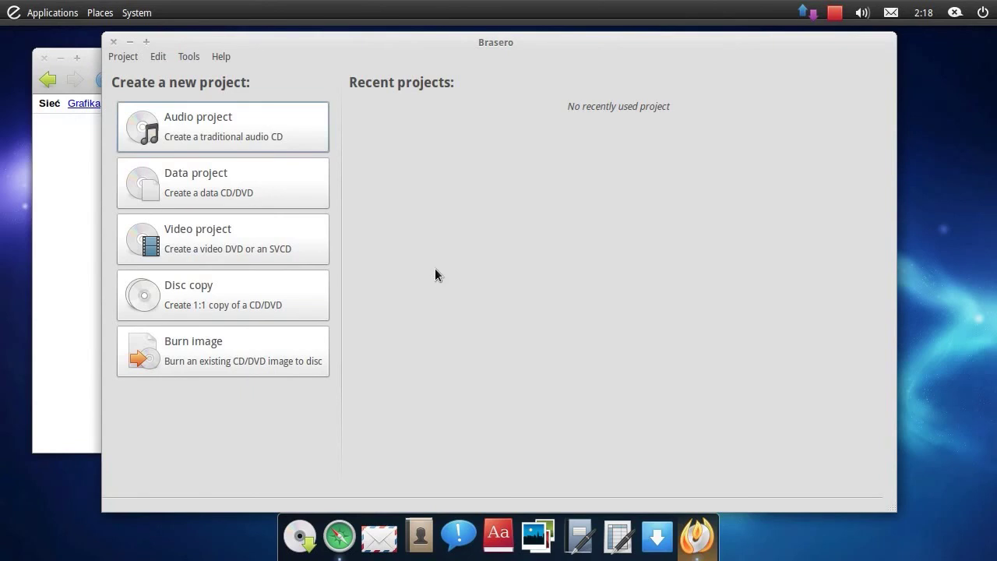
left_click(85, 59)
type("centrum")
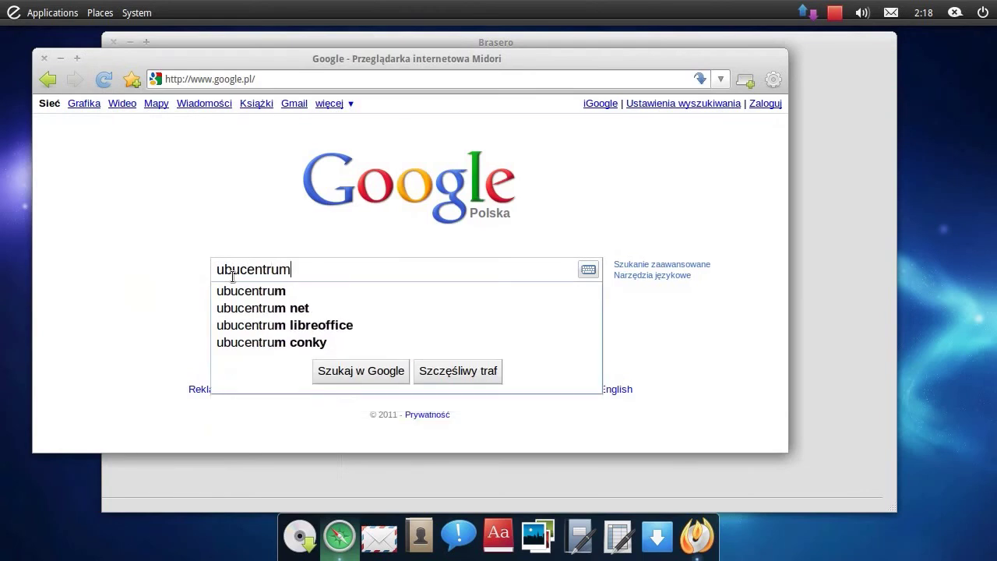
left_click(285, 291)
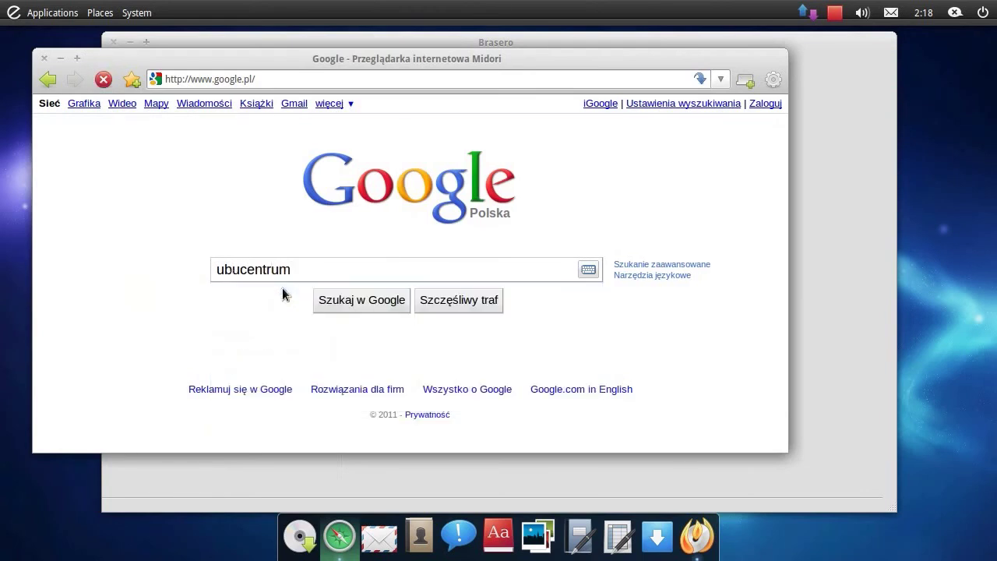
left_click(234, 195)
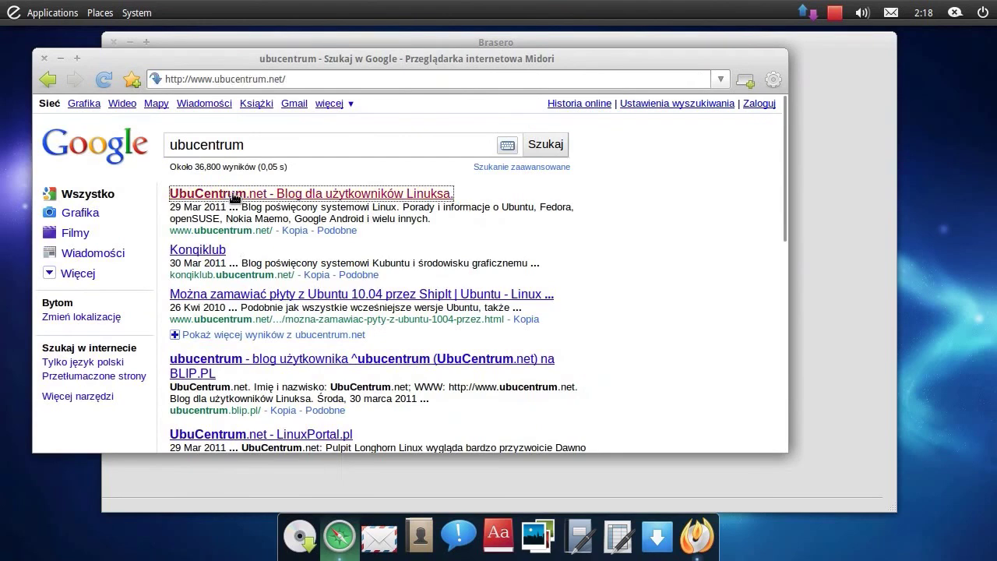
Switch to Brasero, pin its icon to the dock, and close its window.
left_click(839, 224)
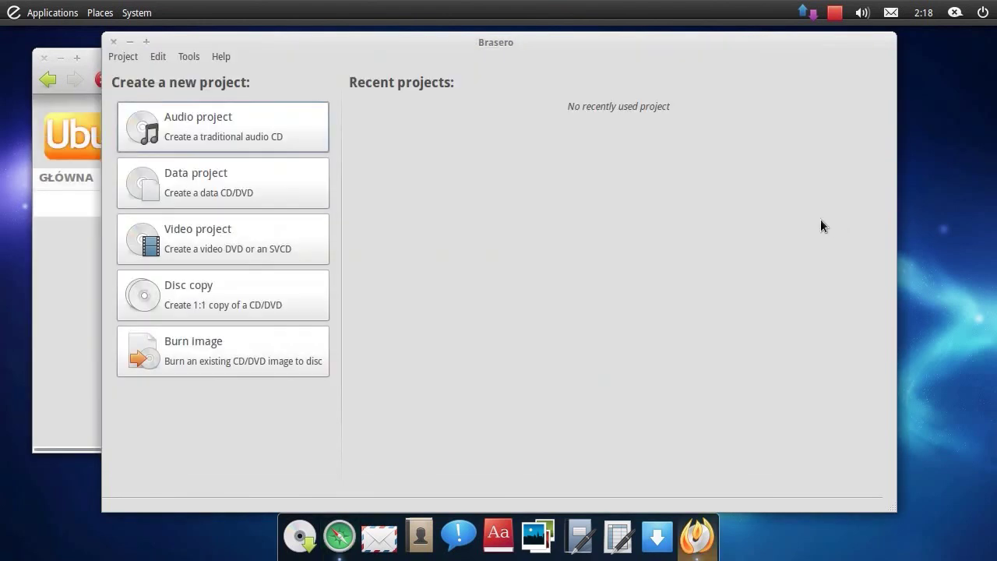
right_click(699, 535)
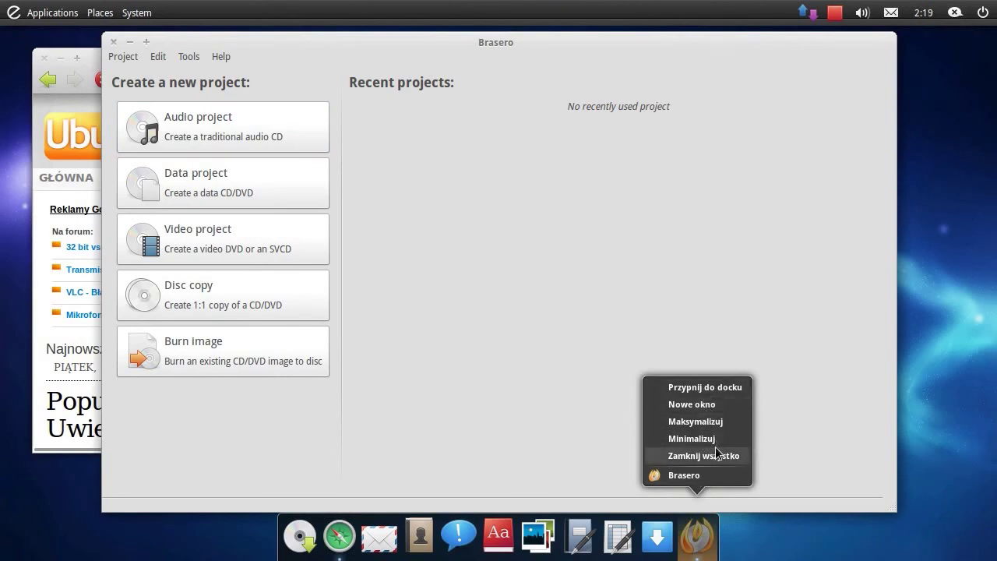
left_click(709, 388)
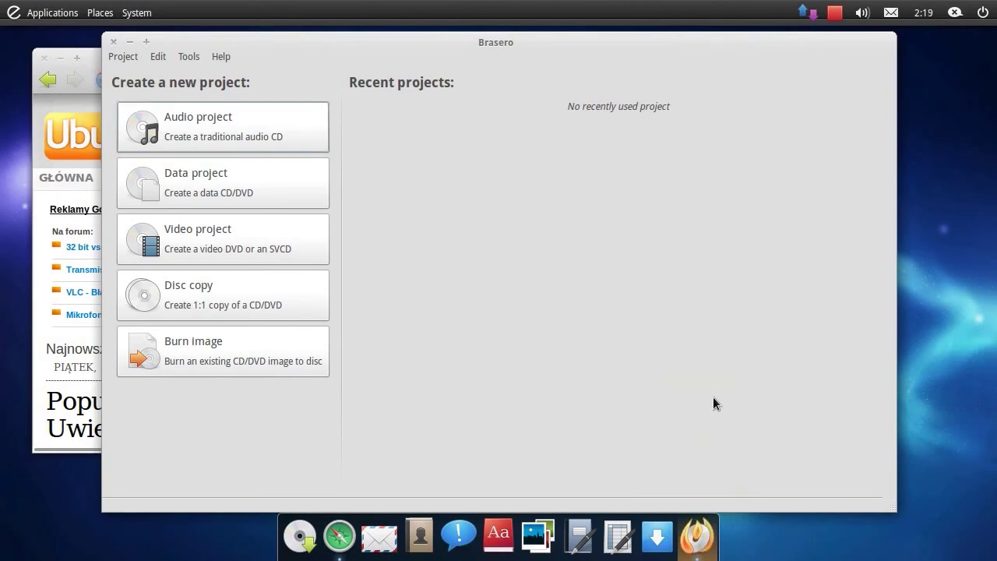
left_click(115, 41)
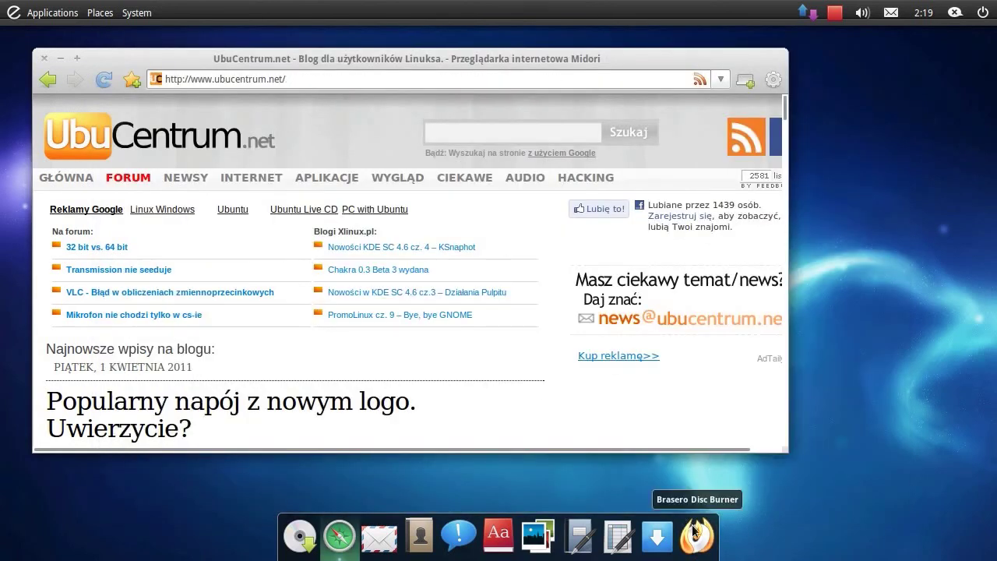
Move the Brasero icon in the dock between the mail and contacts icons and open its options.
left_click_drag(690, 530, 420, 526)
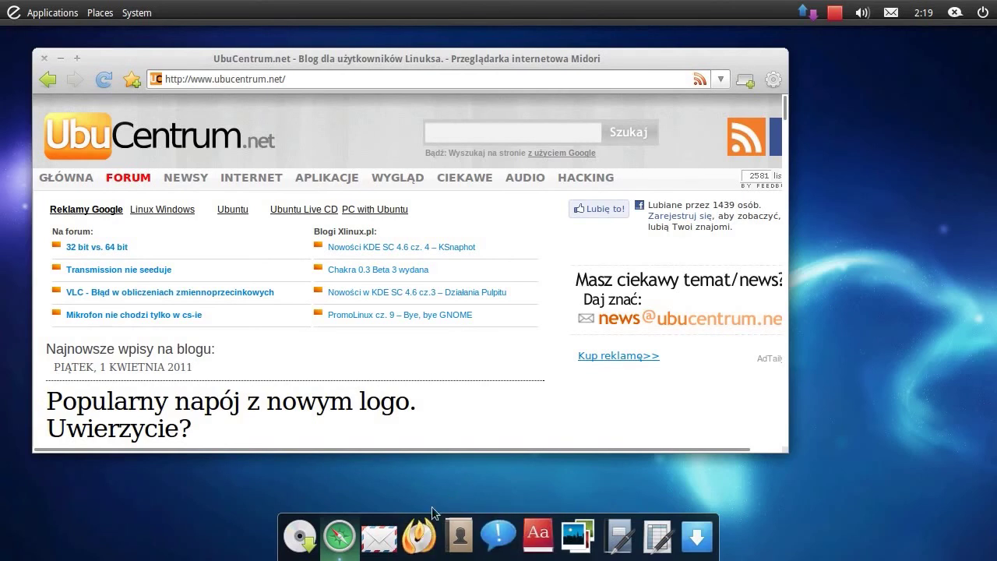
right_click(420, 536)
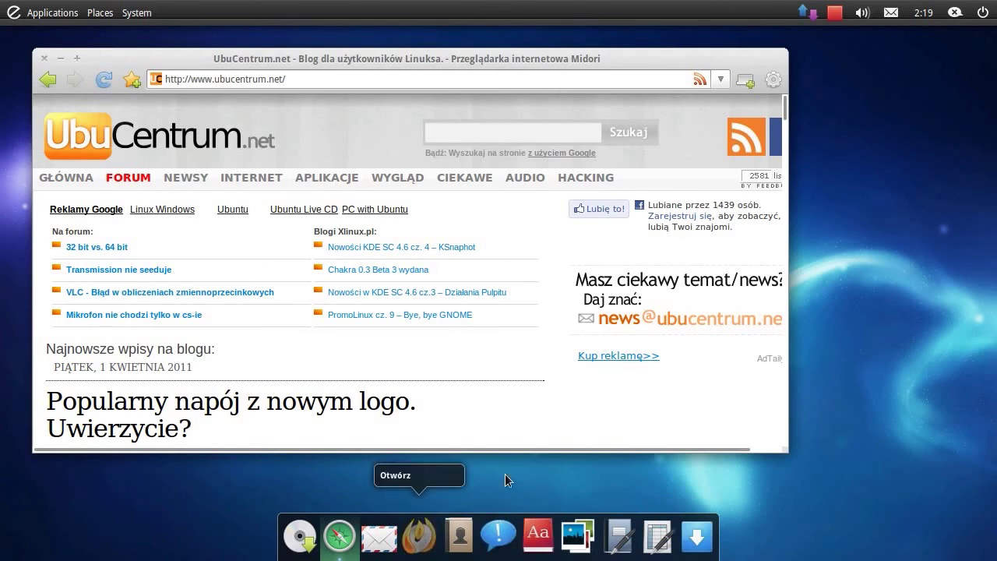
Remove the Brasero icon from the dock.
left_click(421, 536)
left_click_drag(421, 536, 924, 390)
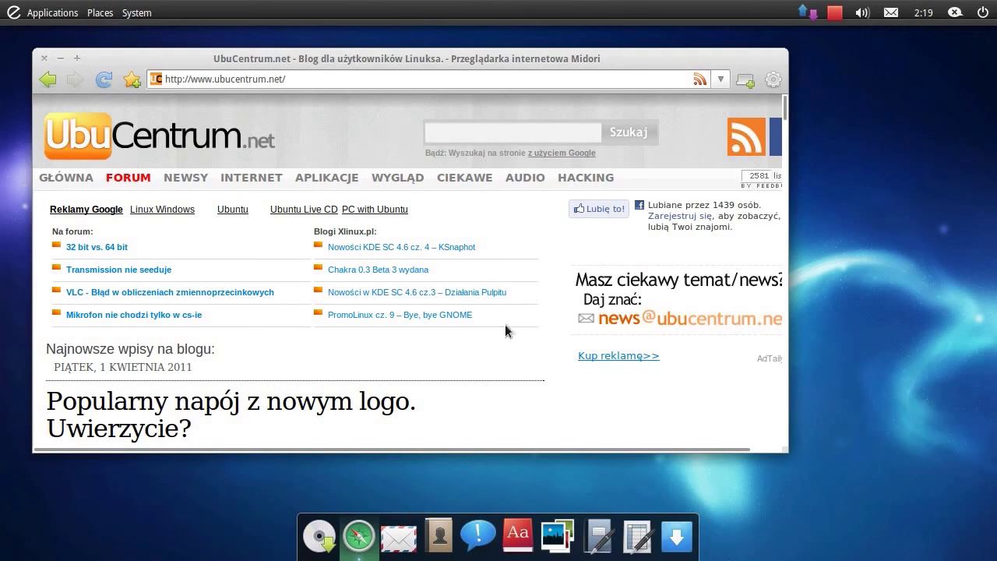
Reposition the Midori window and skim the newest post on the UbuCentrum.net blog.
left_click_drag(370, 60, 418, 70)
scroll(421, 263, "down", 3)
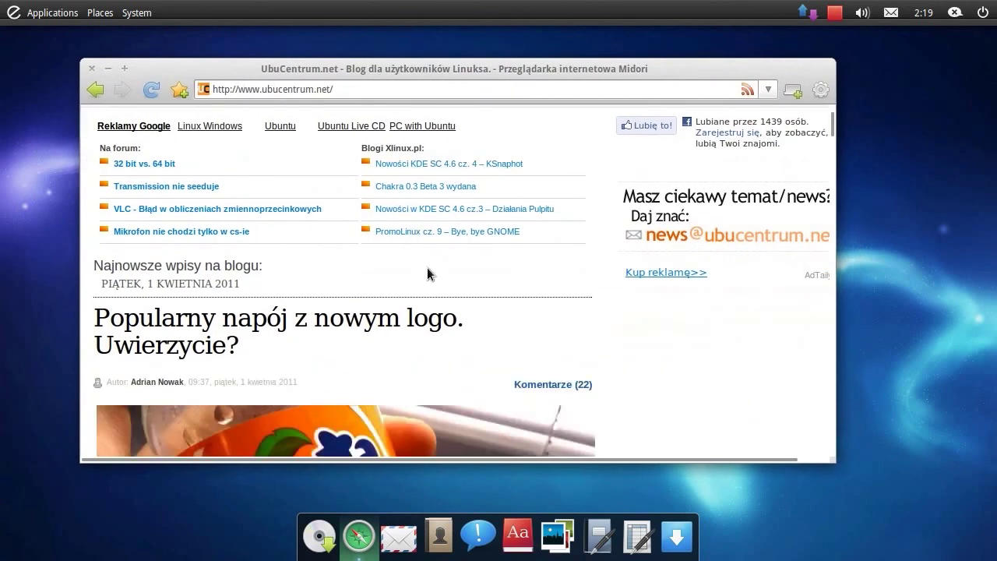
scroll(446, 282, "down", 4)
scroll(447, 278, "up", 6)
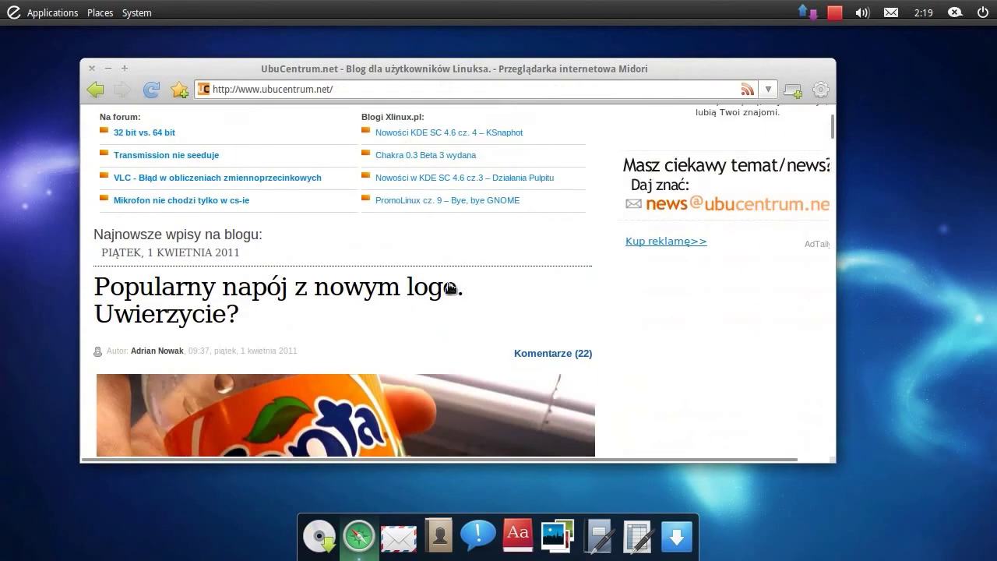
Return to Google, search for the Ubuntu blog by its author's handle, and open the "Dobre KDE poszukiwane !" result.
left_click(97, 90)
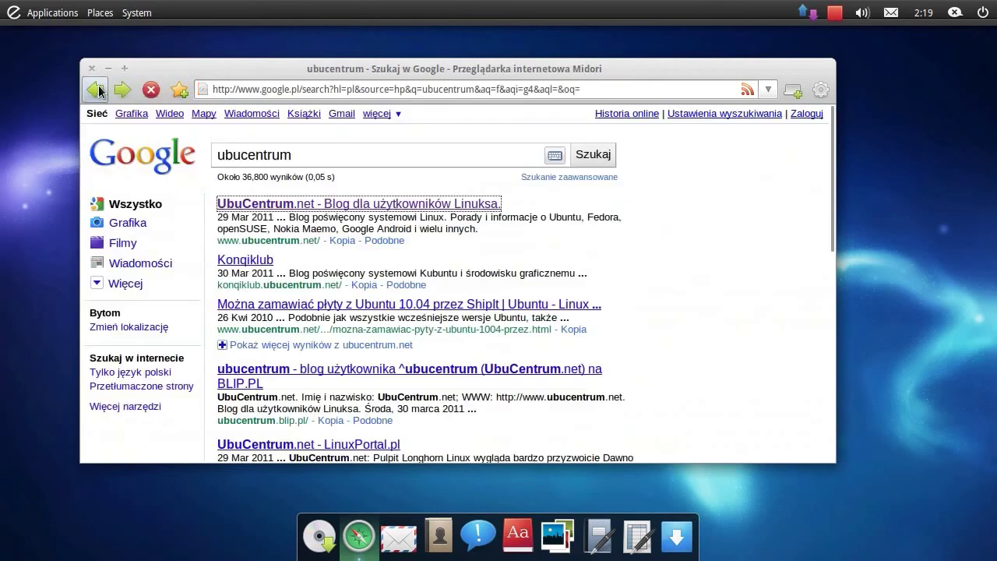
left_click_drag(300, 156, 221, 154)
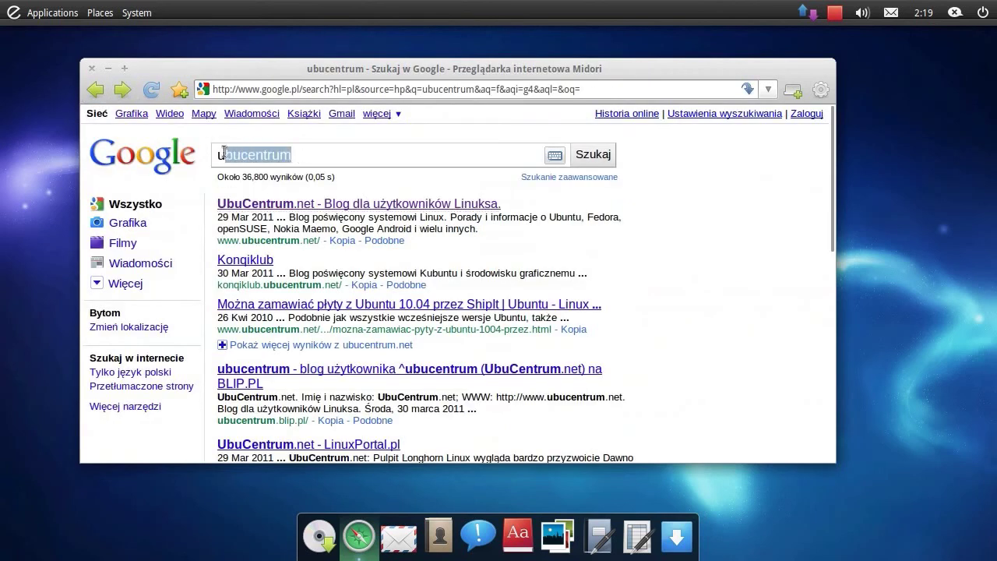
type("u")
key("BackSpace")
type("ubuntu-")
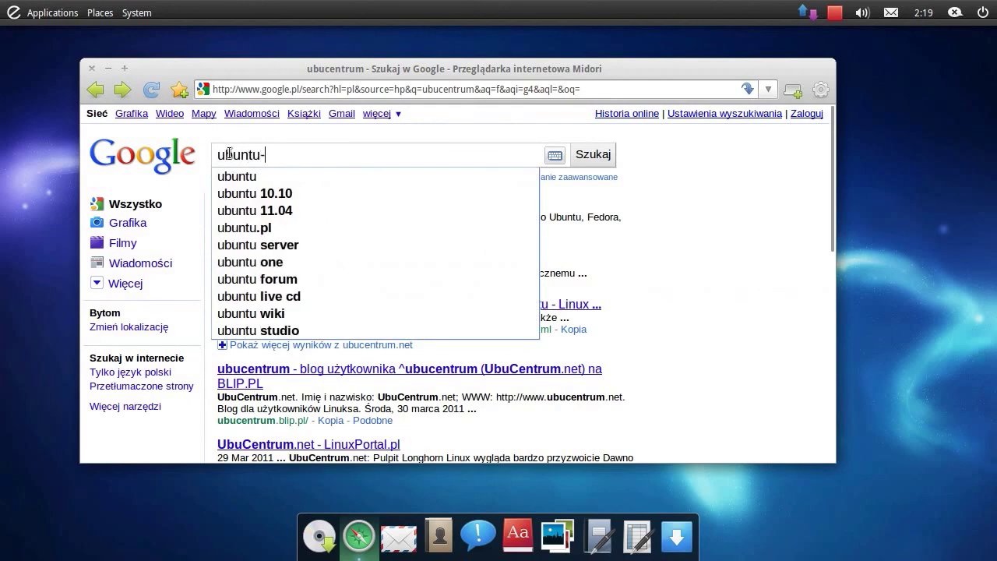
type("andrzej00")
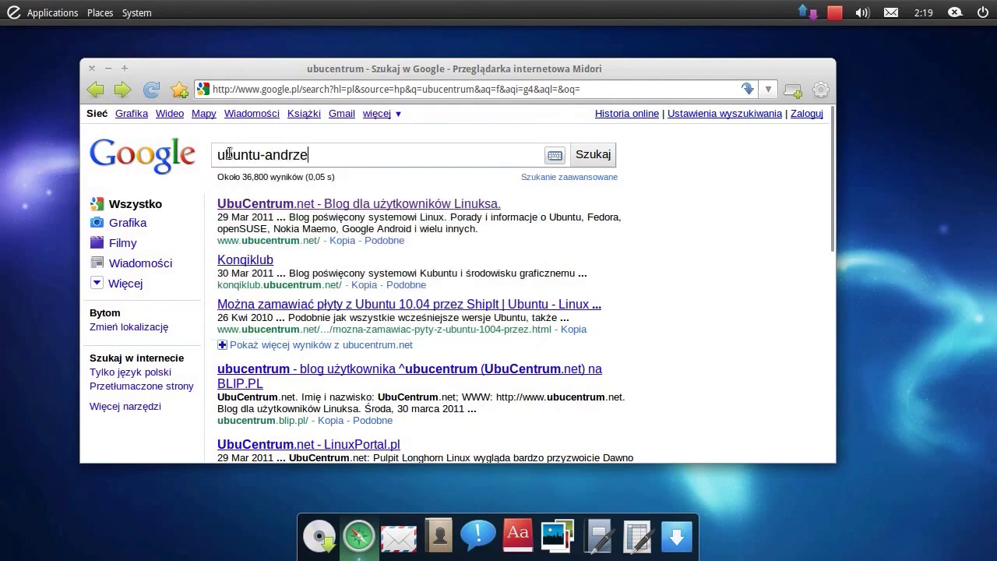
type("1")
key("Return")
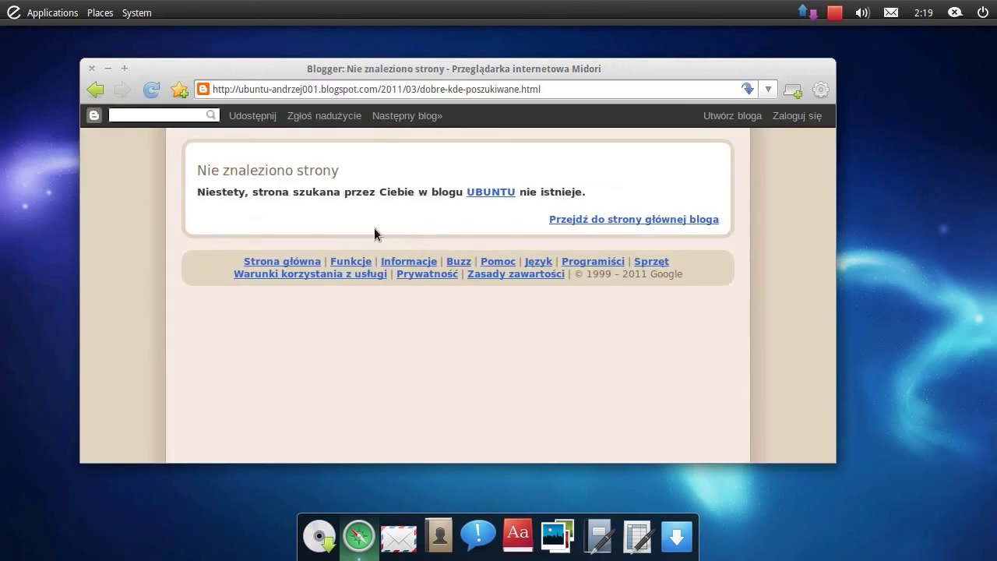
Go back to the search results and open the main UBUNTU blog result.
left_click(95, 88)
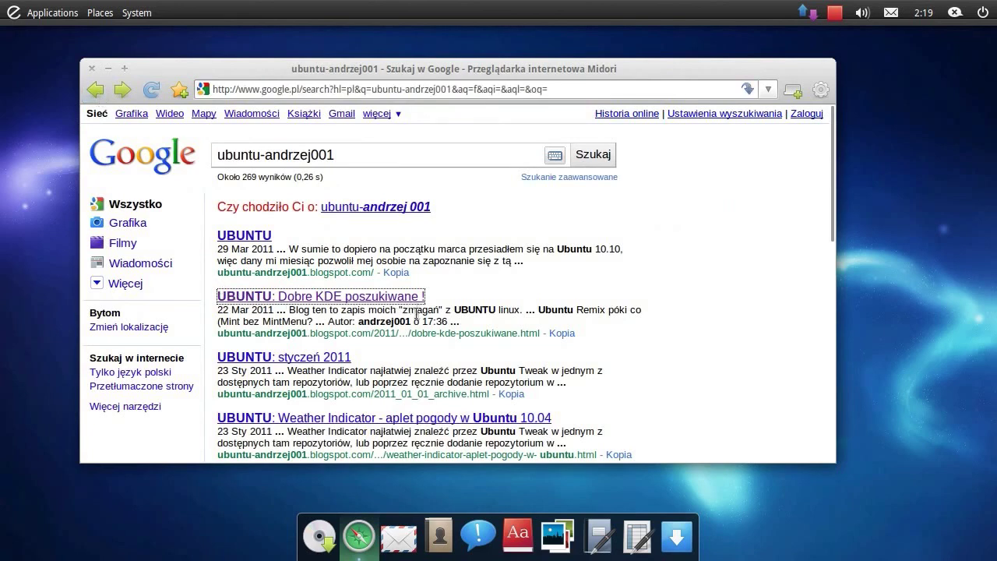
left_click(242, 236)
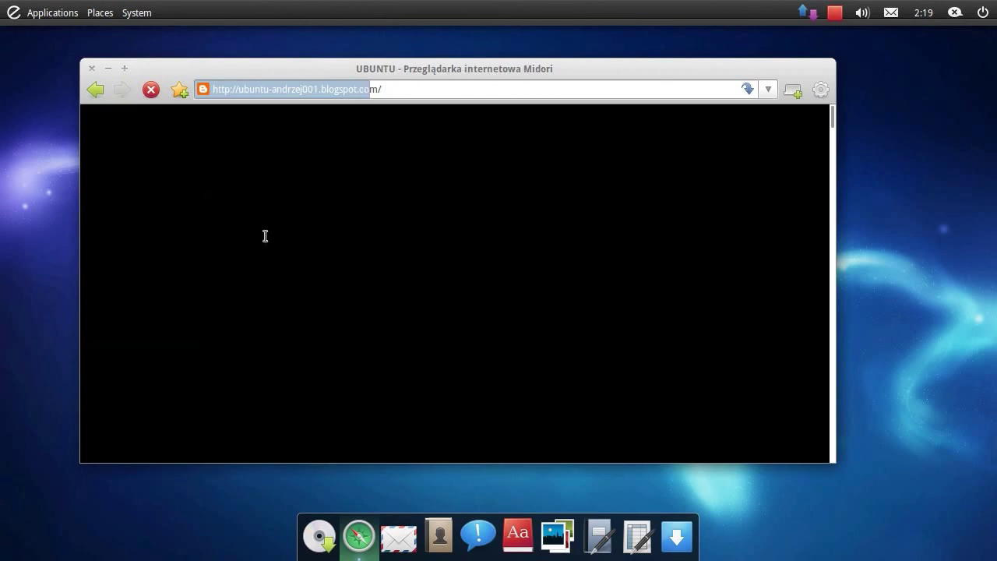
left_click_drag(464, 70, 499, 93)
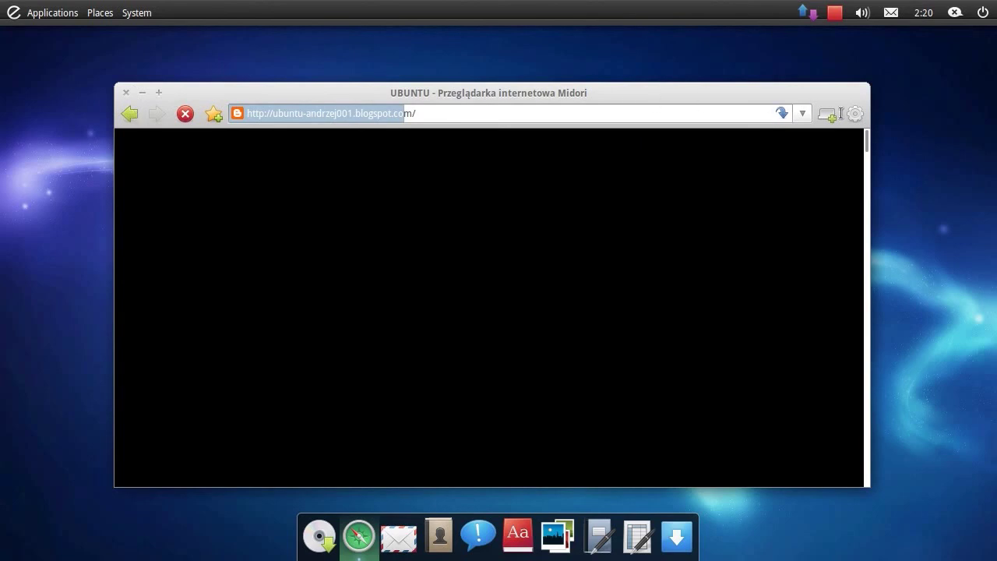
Return to the earlier search pages and load the UBUNTU blog's main page again.
key("alt+Left")
key("F10")
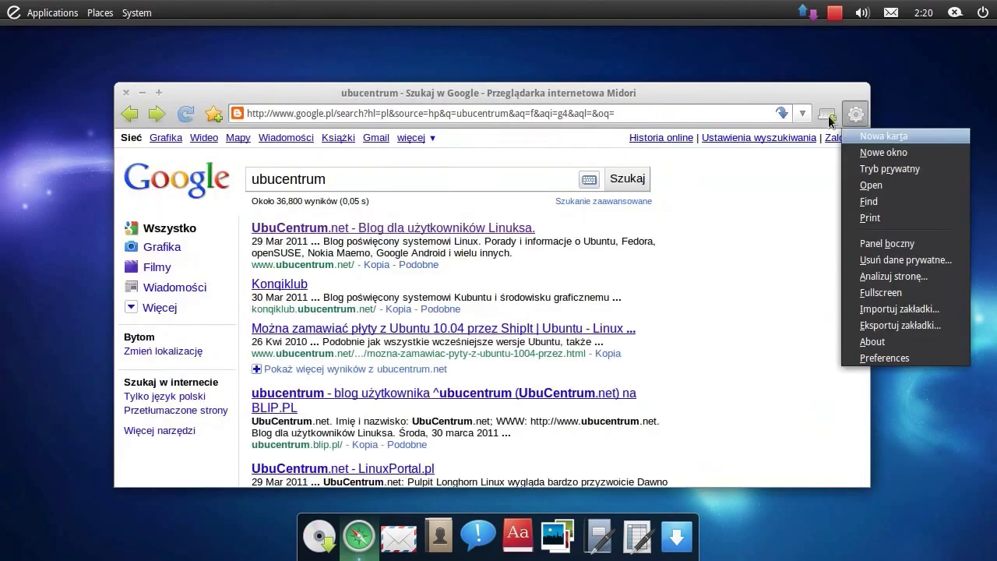
left_click(778, 203)
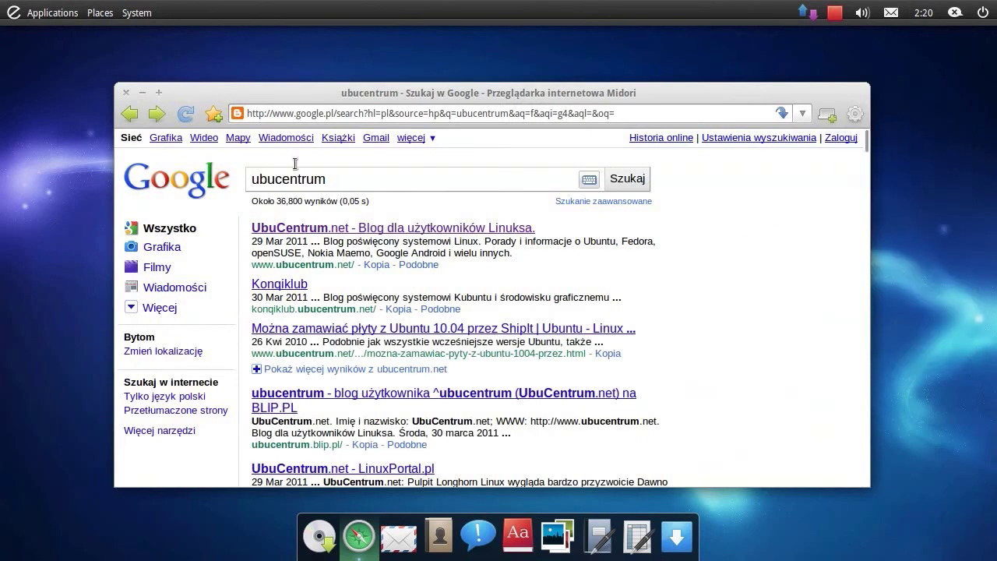
left_click(156, 115)
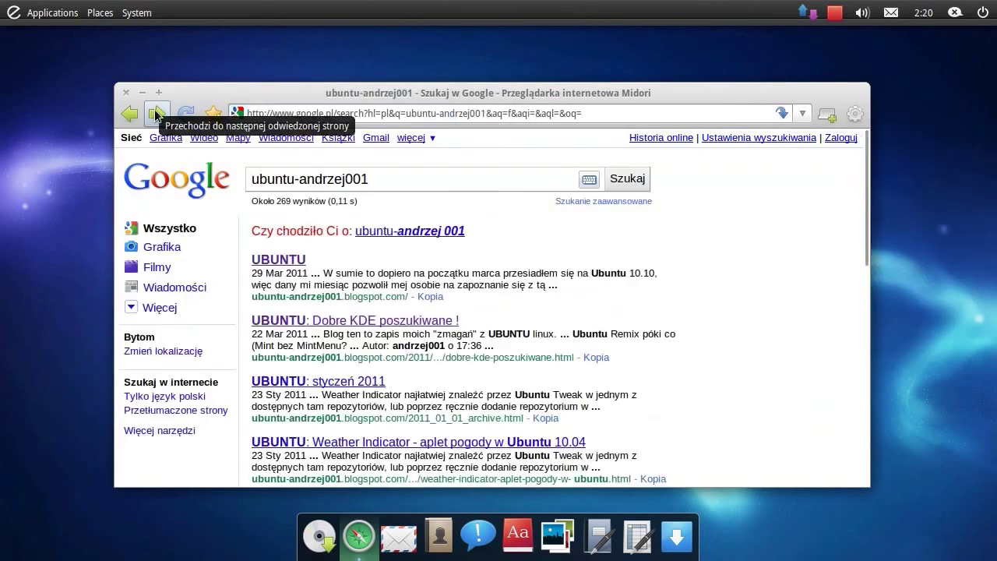
left_click(286, 260)
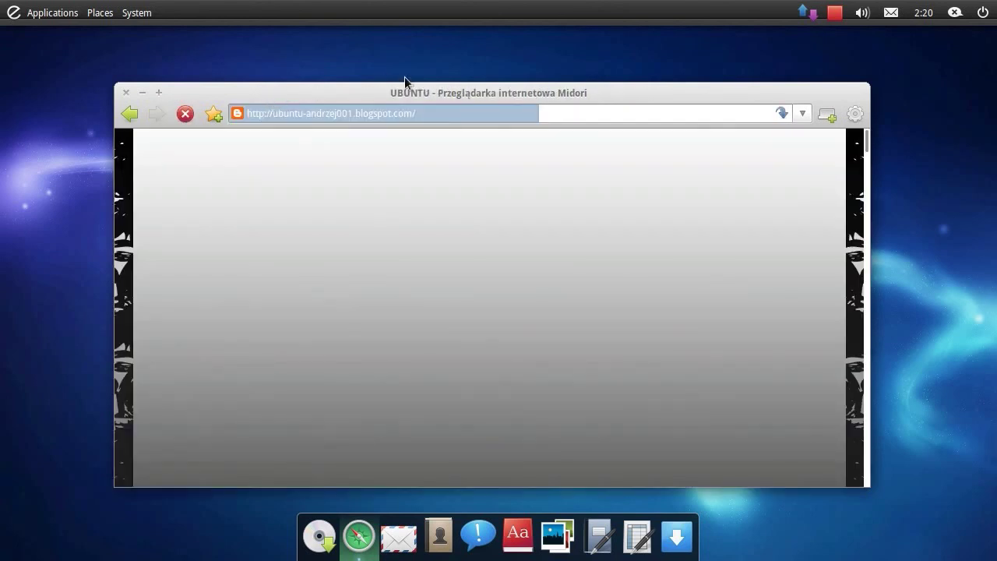
left_click_drag(430, 94, 406, 72)
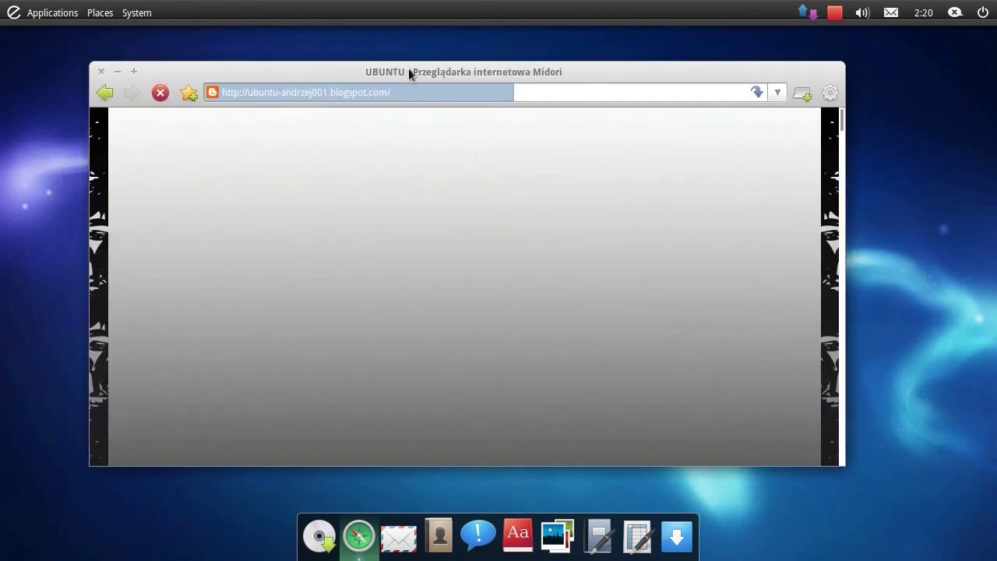
Open the system's Windows preferences and shift the dialog slightly over the browser.
left_click(69, 9)
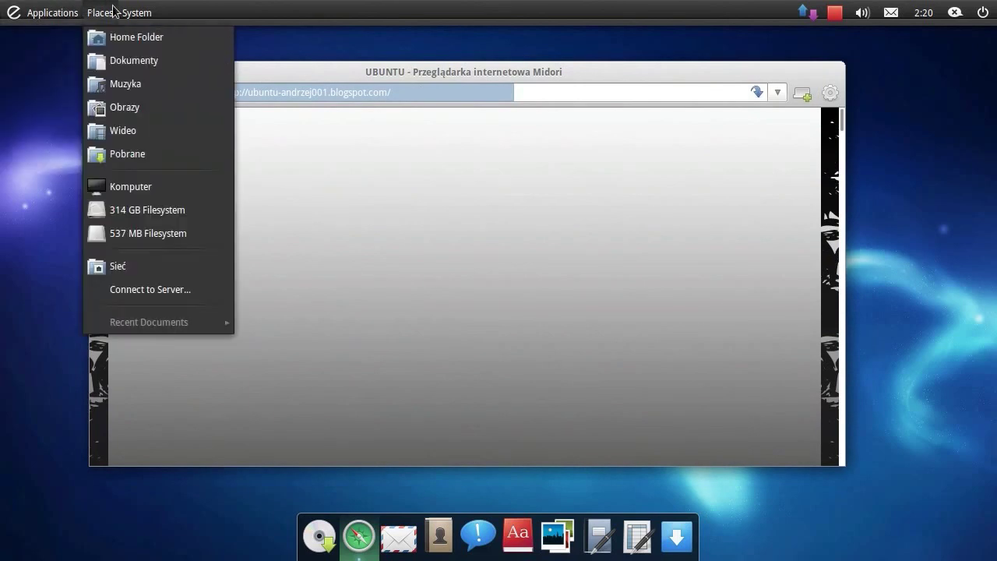
mouse_move(127, 15)
mouse_move(164, 39)
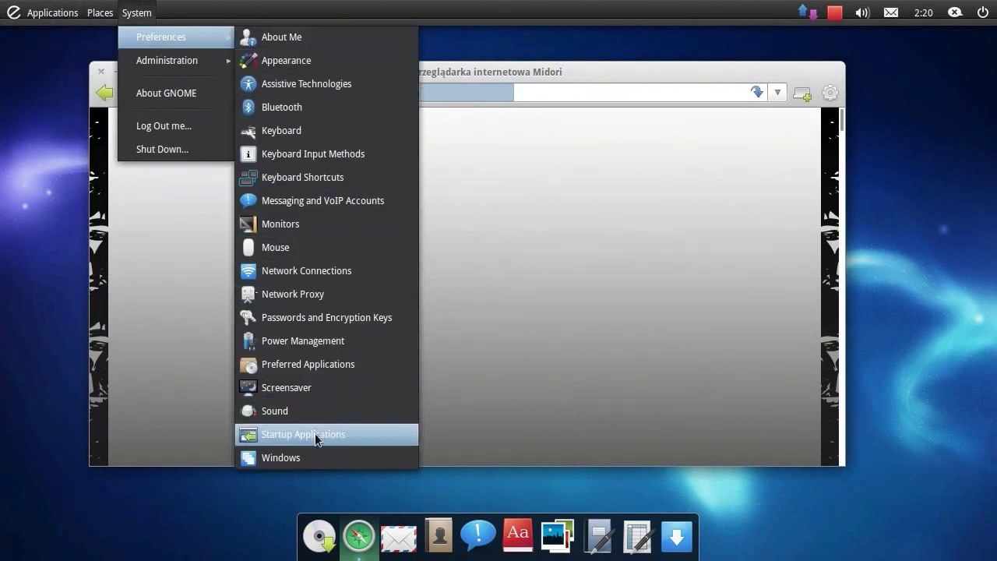
left_click(313, 455)
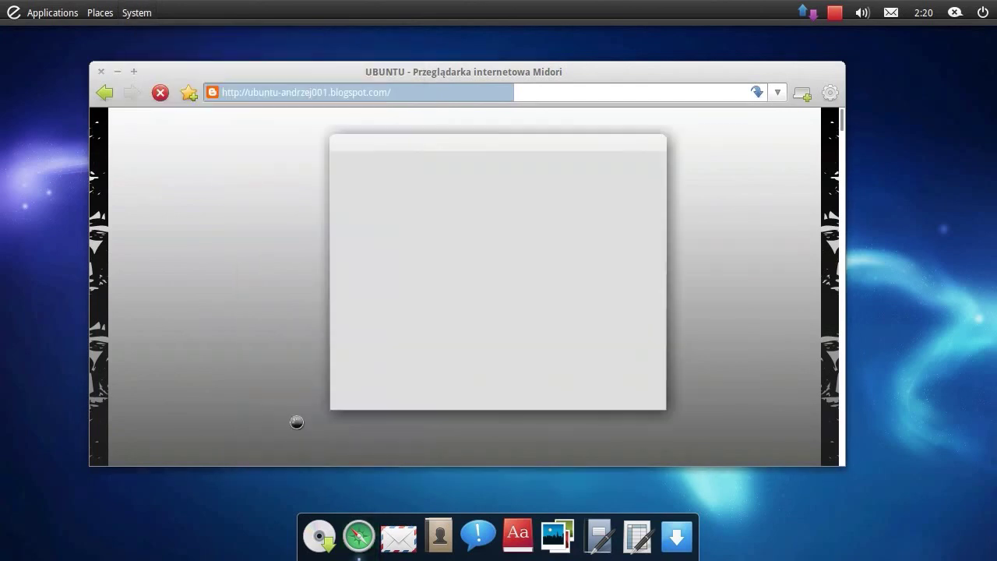
left_click(437, 145)
mouse_move(436, 145)
left_mouse_down()
mouse_move(473, 156)
mouse_move(511, 195)
mouse_move(422, 152)
left_mouse_up()
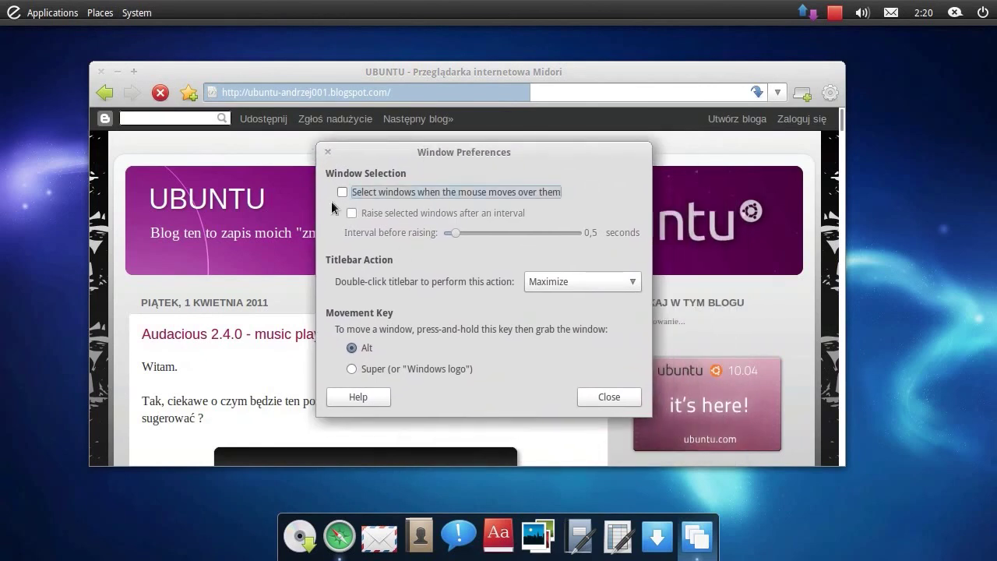
Set the titlebar double-click action to Maximize Vertically and try it twice on the Midori window.
left_click(581, 286)
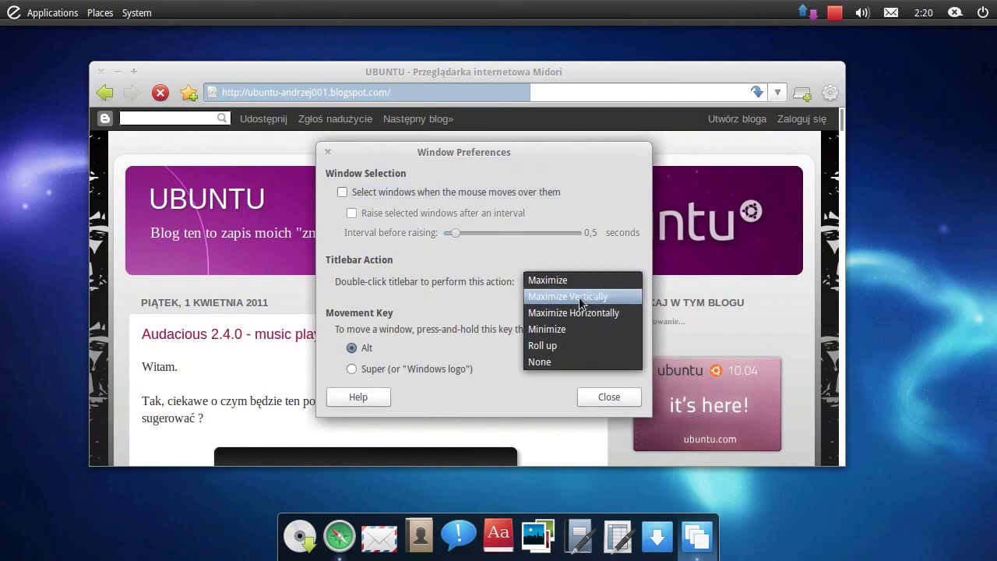
left_click(580, 296)
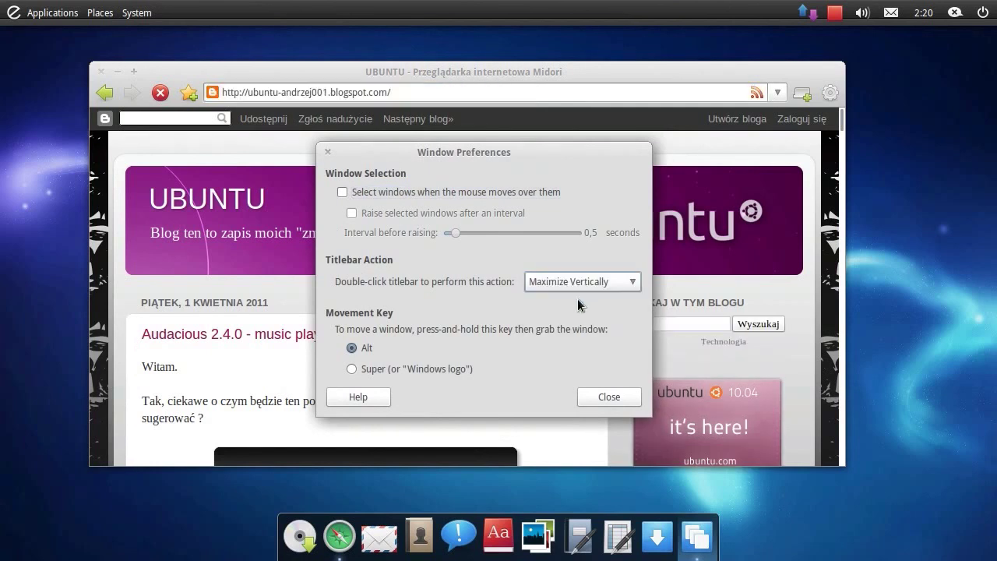
double_click(443, 71)
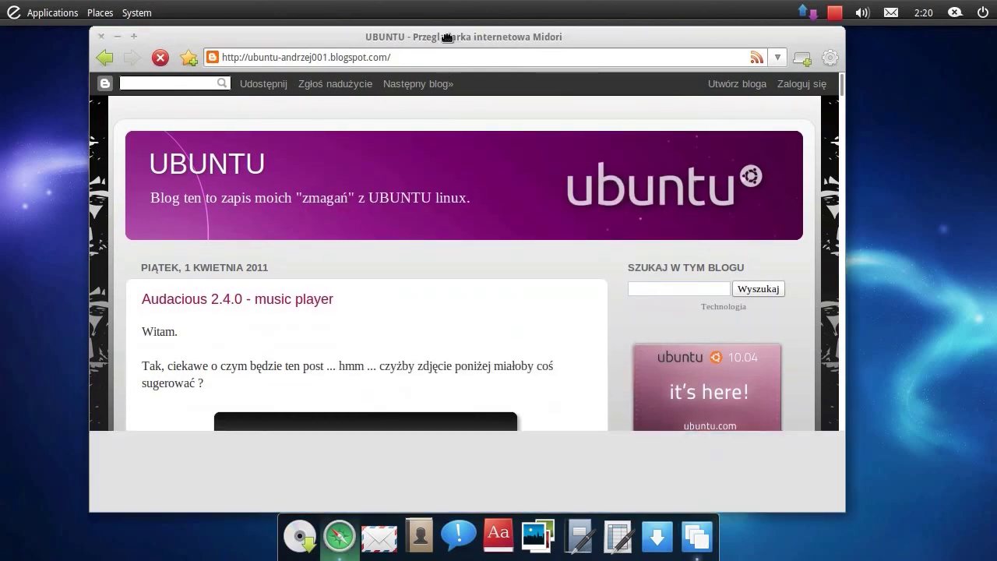
double_click(448, 37)
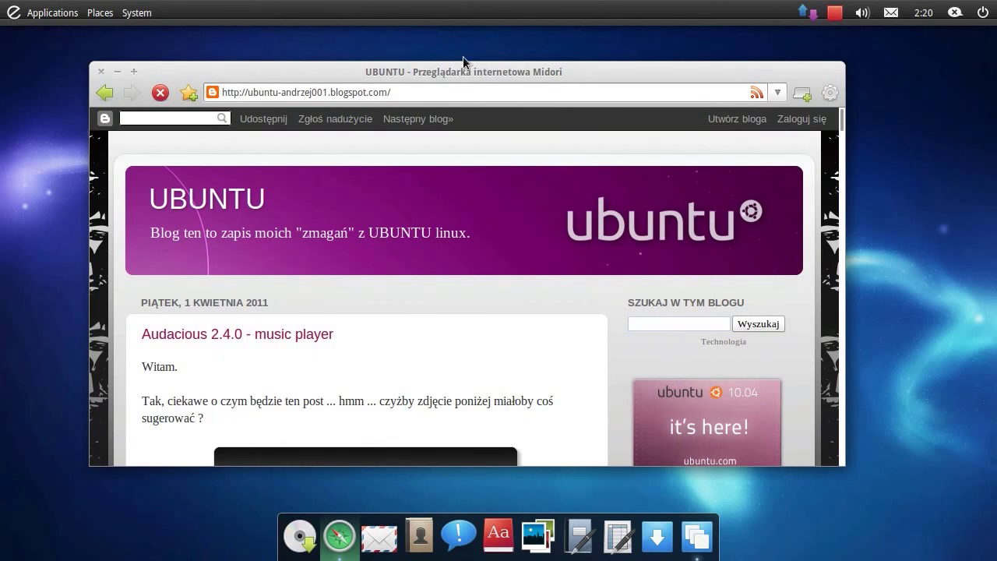
Move the two windows apart, set the titlebar double-click action to Maximize, and close Window Preferences.
left_click_drag(465, 67, 599, 277)
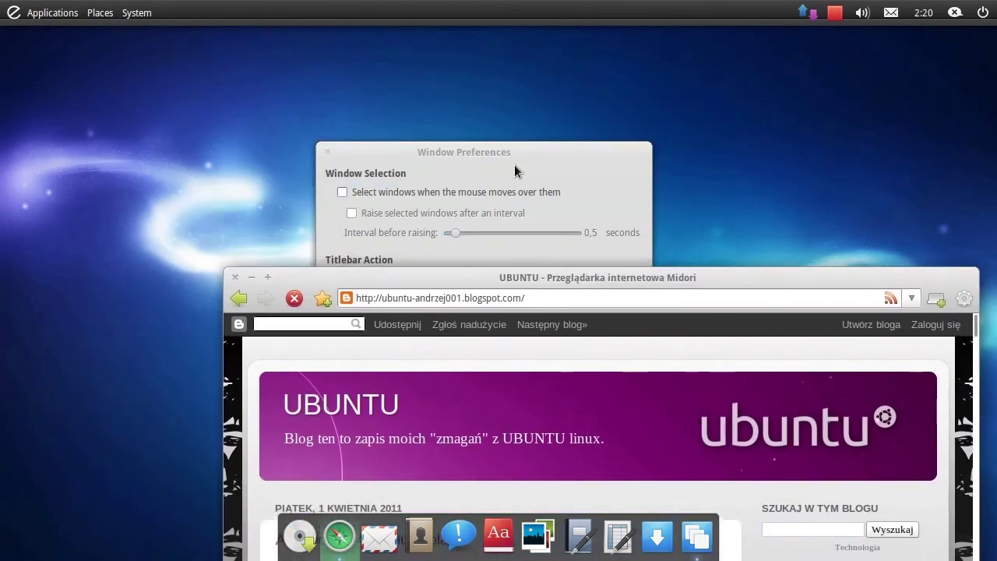
left_click_drag(506, 155, 194, 68)
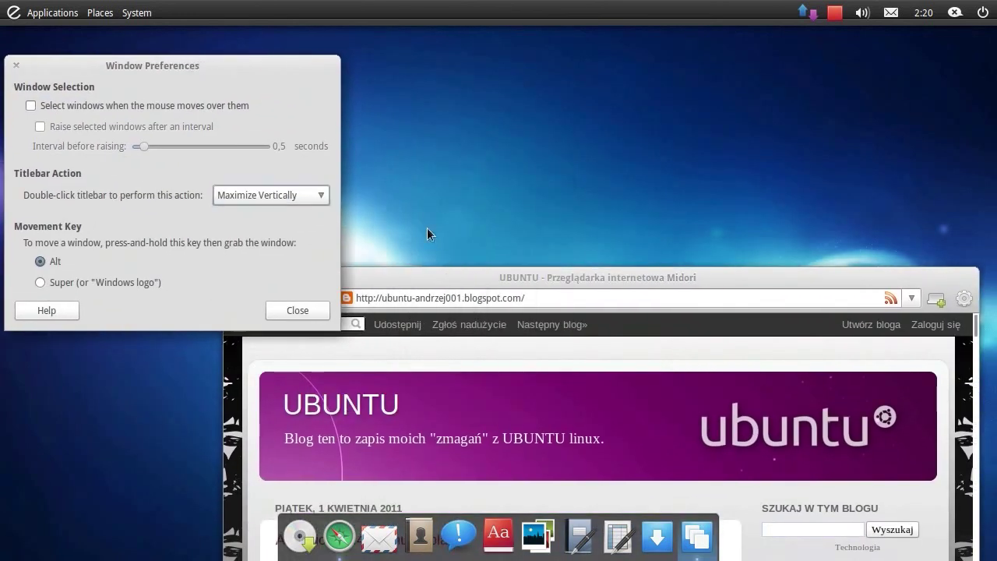
left_click(301, 197)
left_click(287, 178)
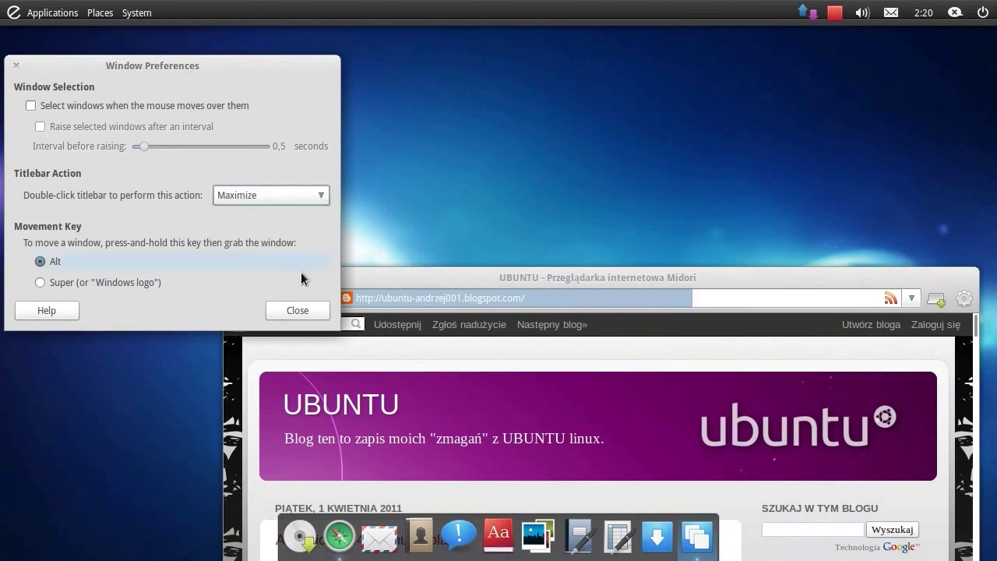
left_click(298, 310)
Close the Midori window showing the UBUNTU blog and launch Midori again.
left_click_drag(519, 277, 358, 77)
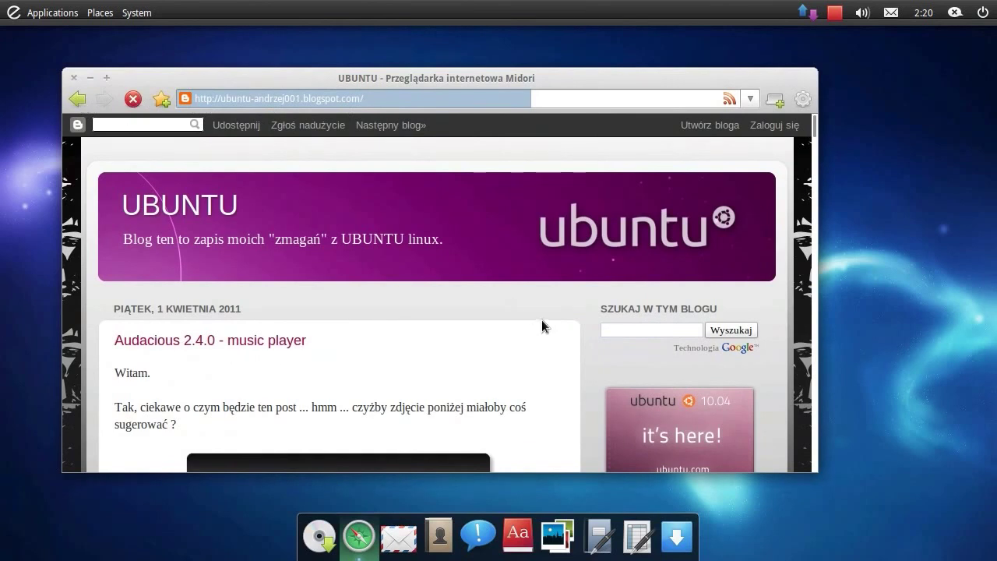
left_click(74, 78)
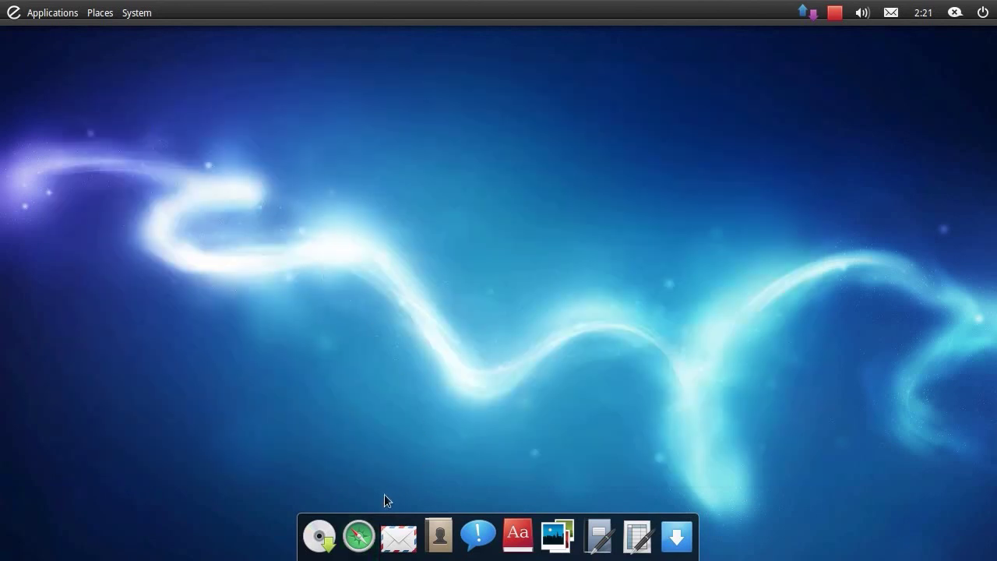
left_click(359, 536)
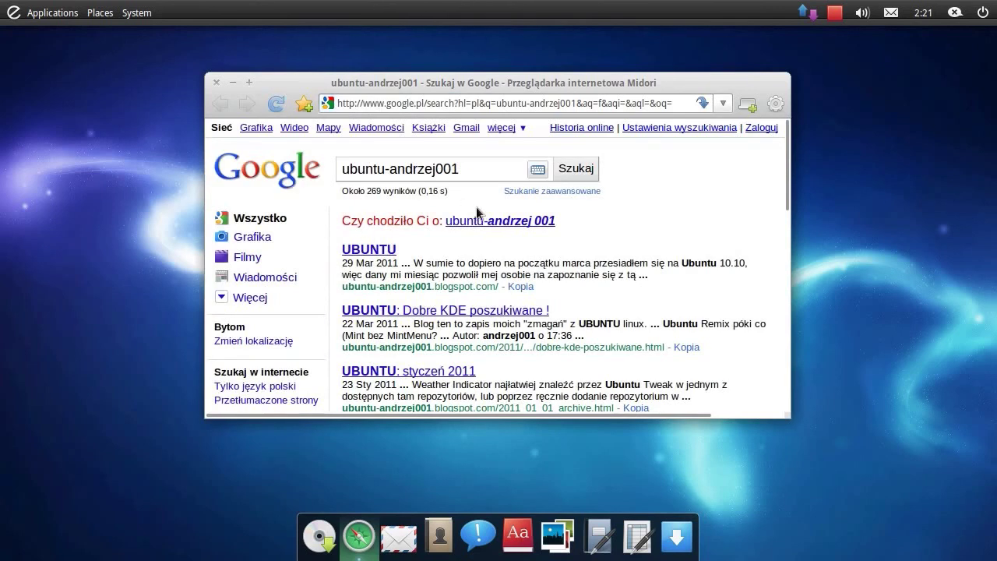
Enlarge the Midori window, search Google for "ubuntu", and open the UBUNTU.PL result.
left_click_drag(784, 411, 842, 448)
left_click_drag(477, 169, 390, 169)
key("BackSpace")
key("BackSpace")
key("Return")
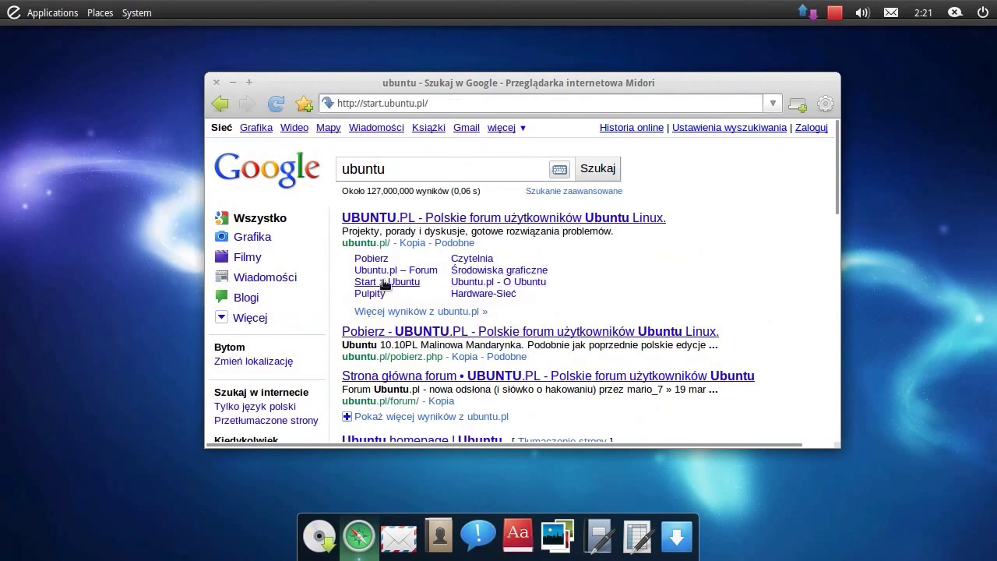
left_click(406, 219)
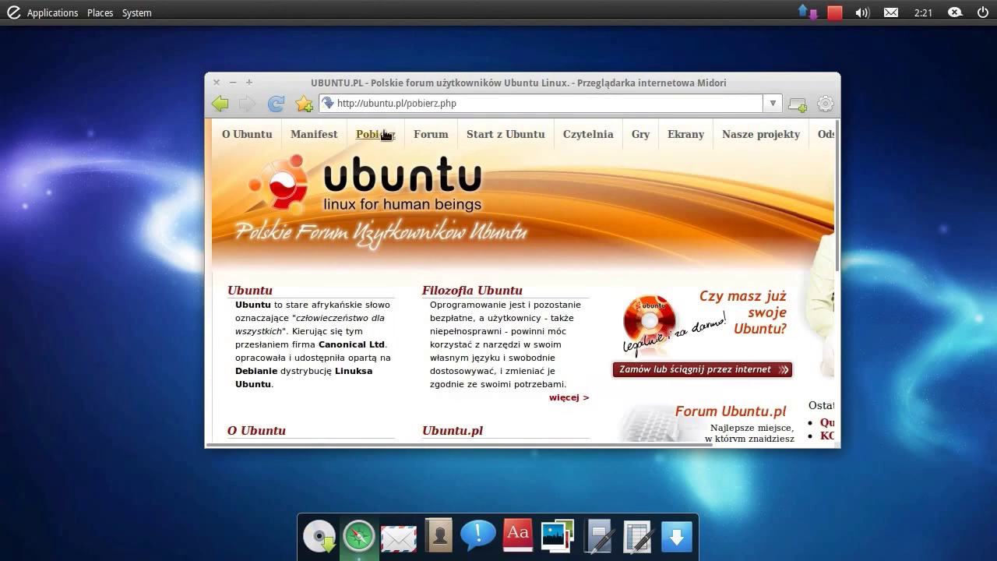
Open the UBUNTU.PL forum, move and enlarge the browser window, and look through the forum's announcements.
left_click(428, 136)
left_click_drag(447, 78, 332, 70)
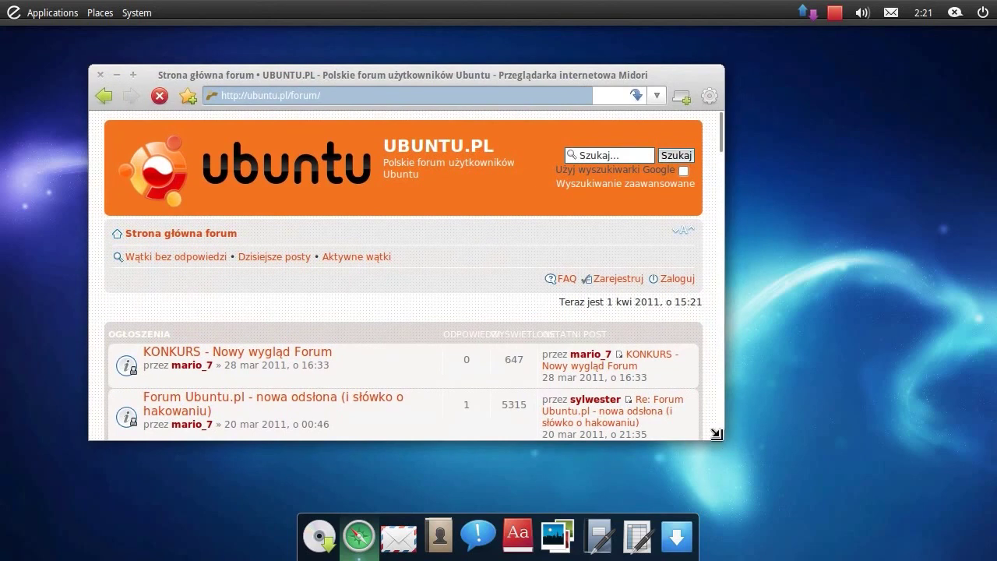
left_click_drag(716, 434, 799, 472)
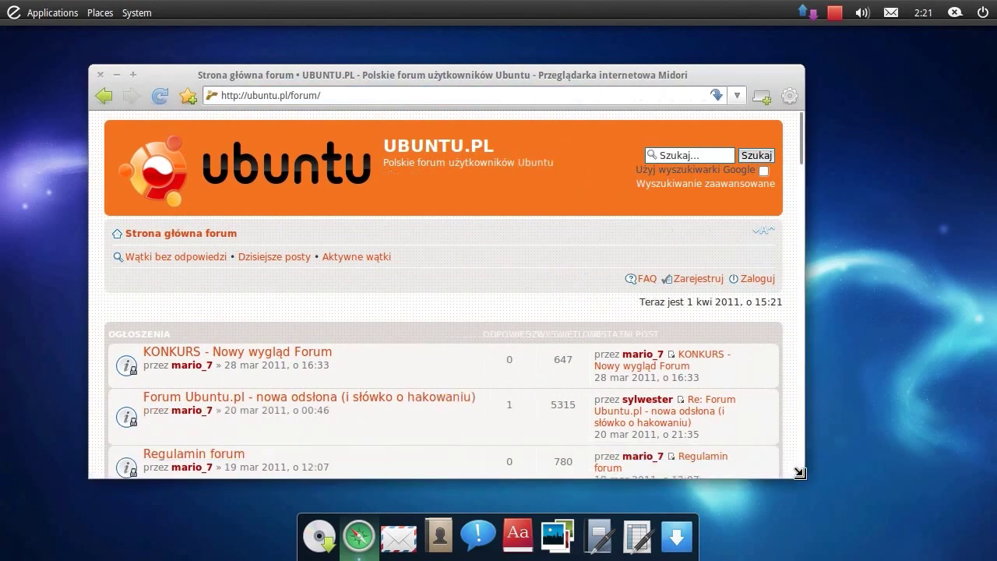
scroll(432, 285, "down", 3)
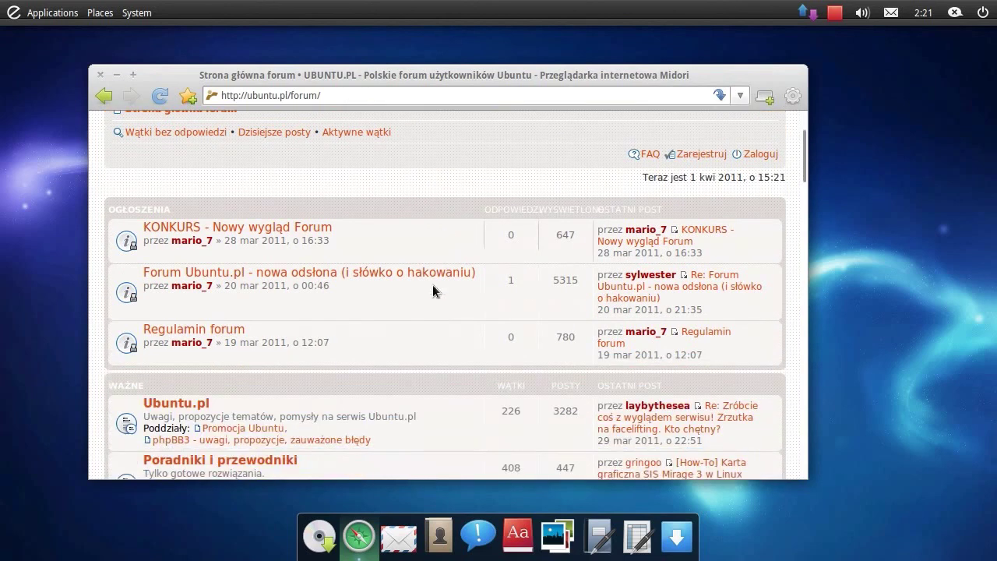
Open a new Midori tab to view the speed dial page and close that tab again.
left_click(763, 96)
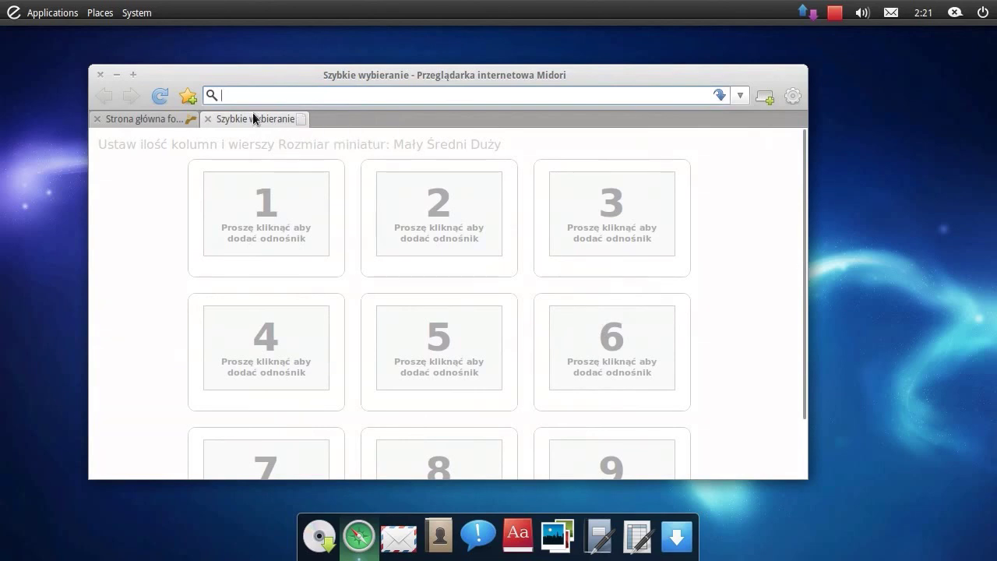
left_click(207, 119)
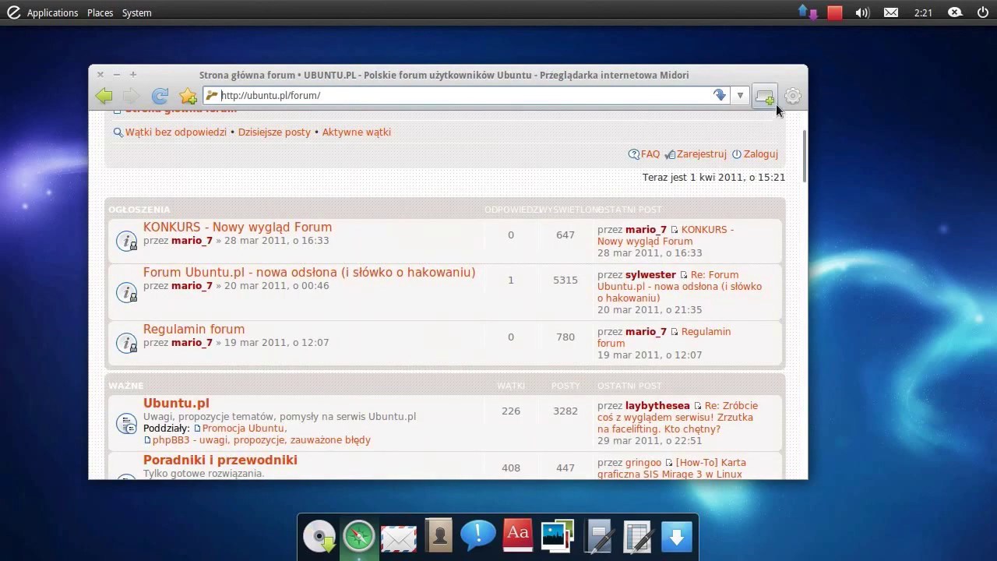
View Midori's About information, dismiss it, and close the browser window.
left_click(793, 97)
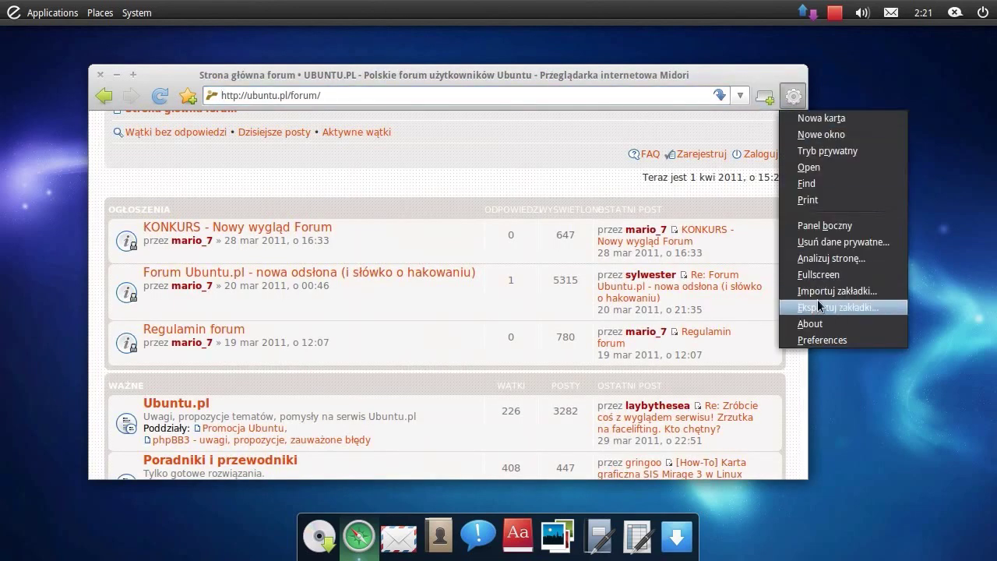
left_click(810, 323)
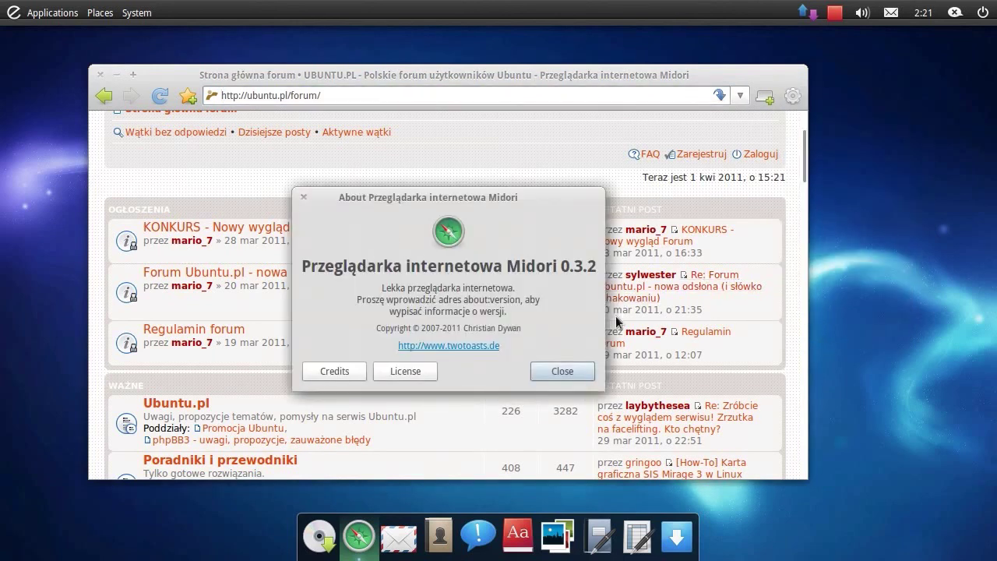
left_click(561, 372)
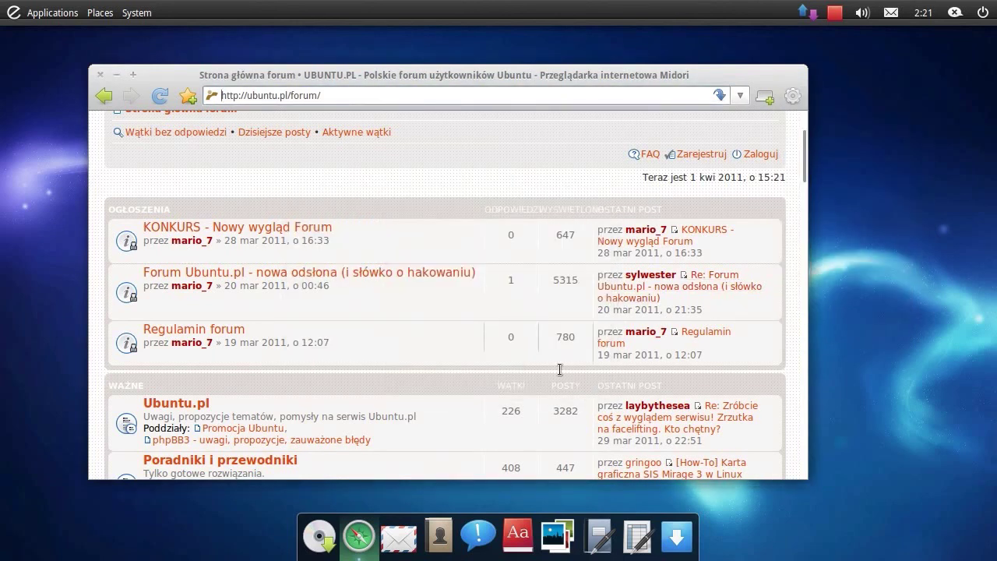
left_click(98, 74)
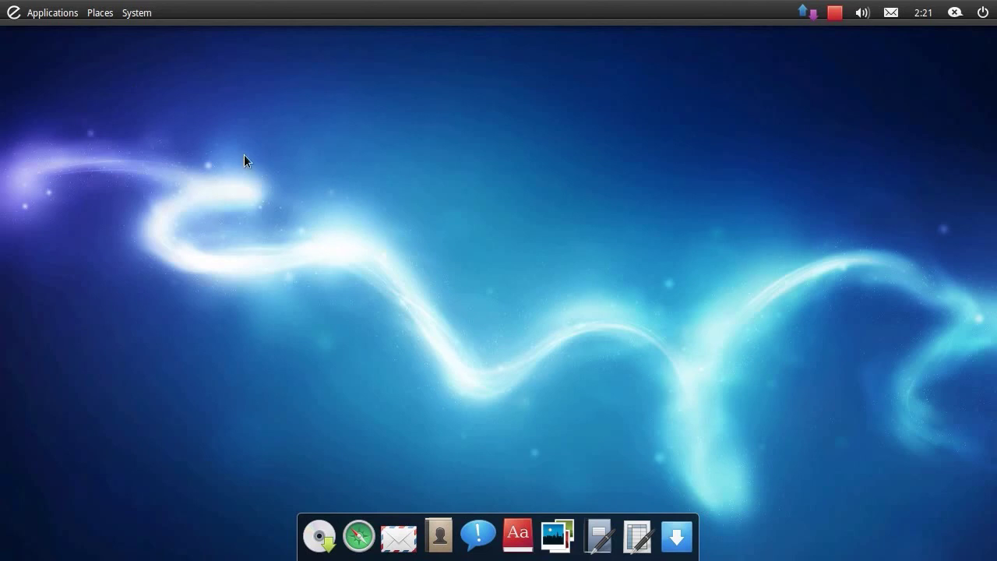
left_click(834, 13)
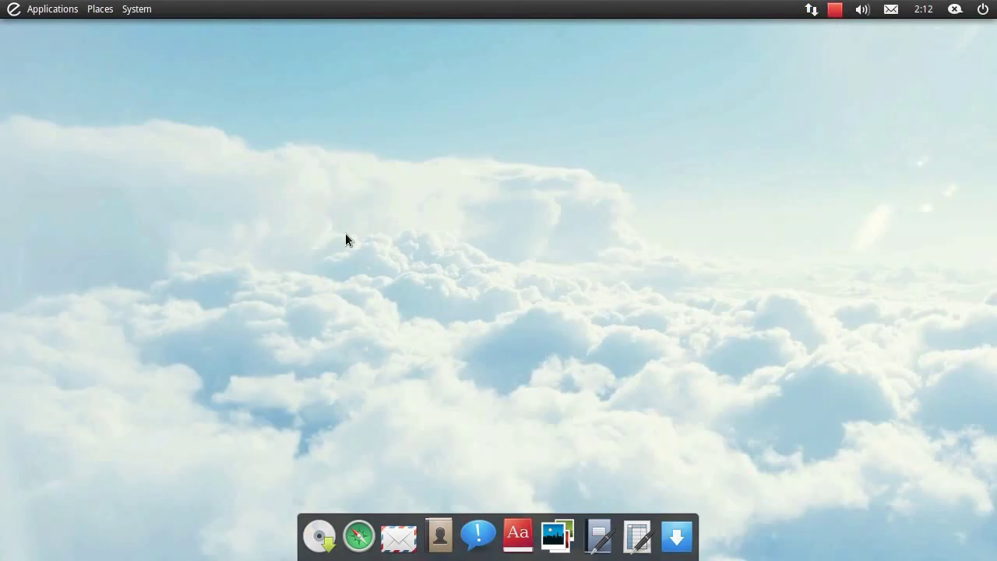